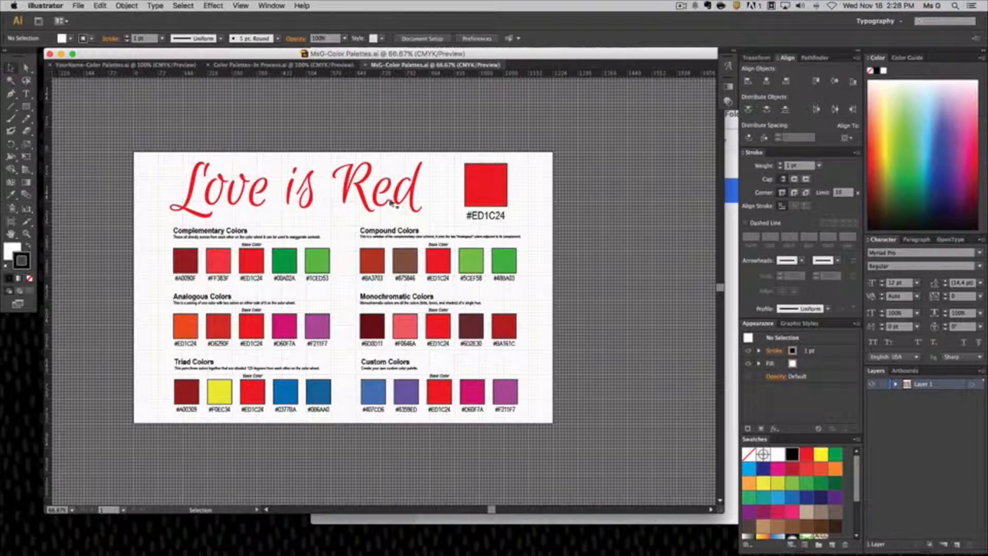
In Color Palettes-In Process.ai, replace the title word "Blank" with "Love".
click(124, 64)
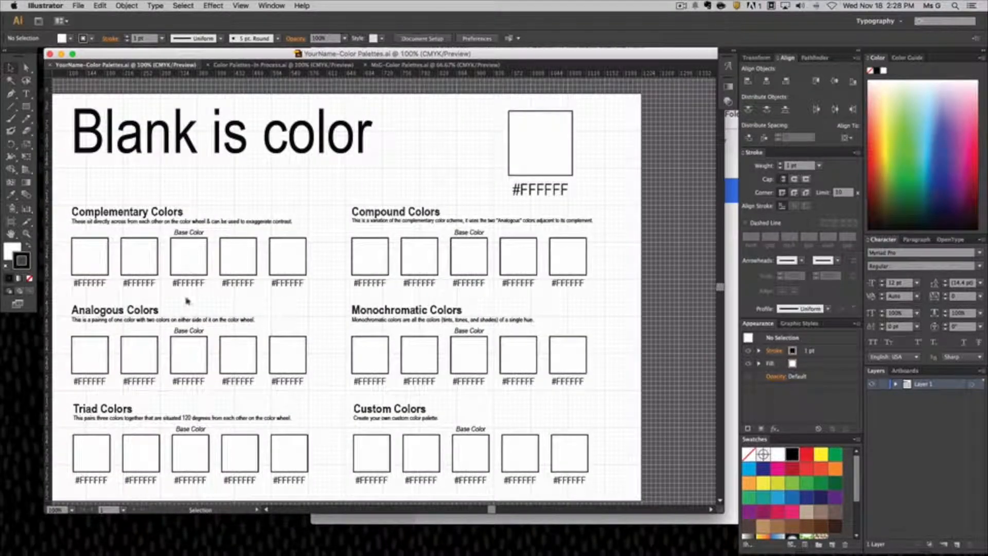
scroll(188, 301, down, 1)
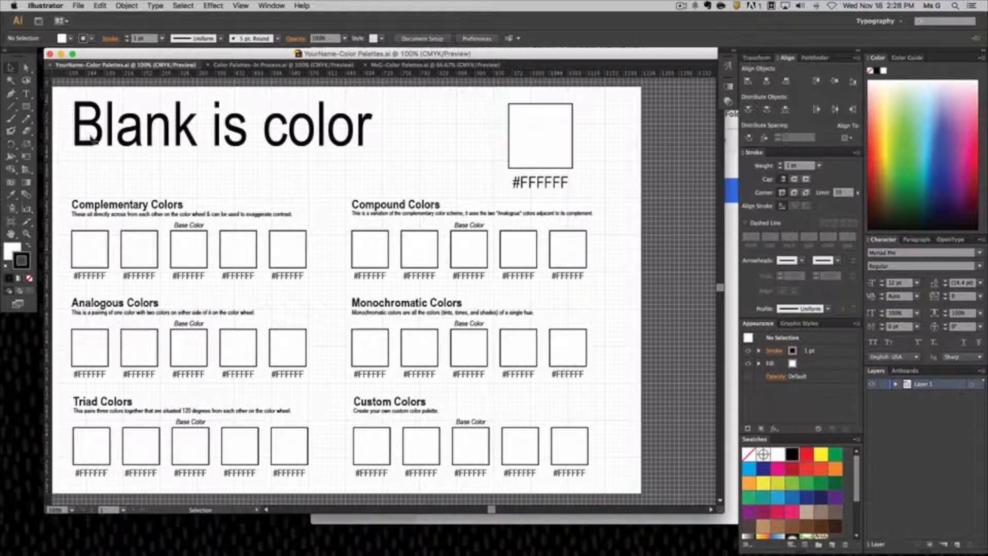
click(116, 131)
click(237, 66)
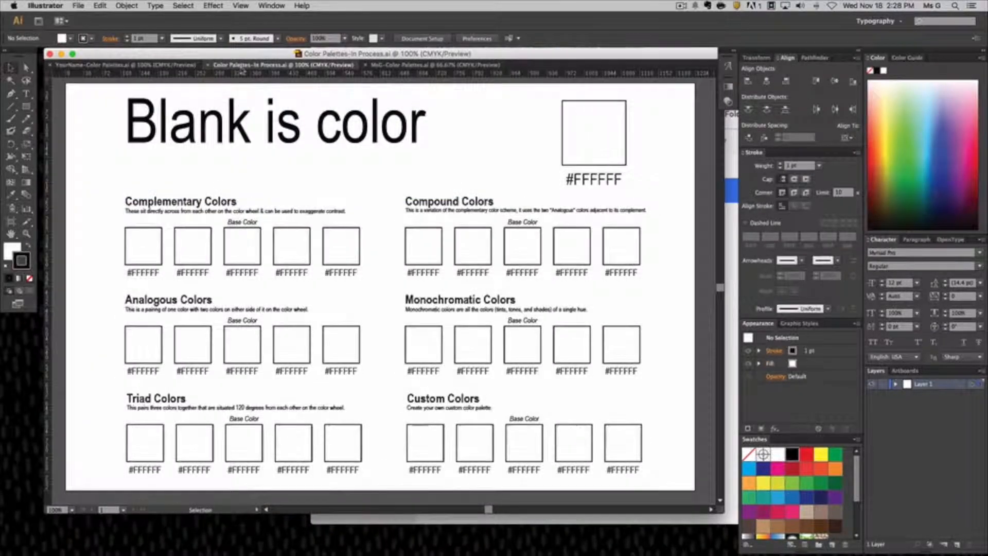
click(186, 128)
double_click(186, 127)
double_click(182, 124)
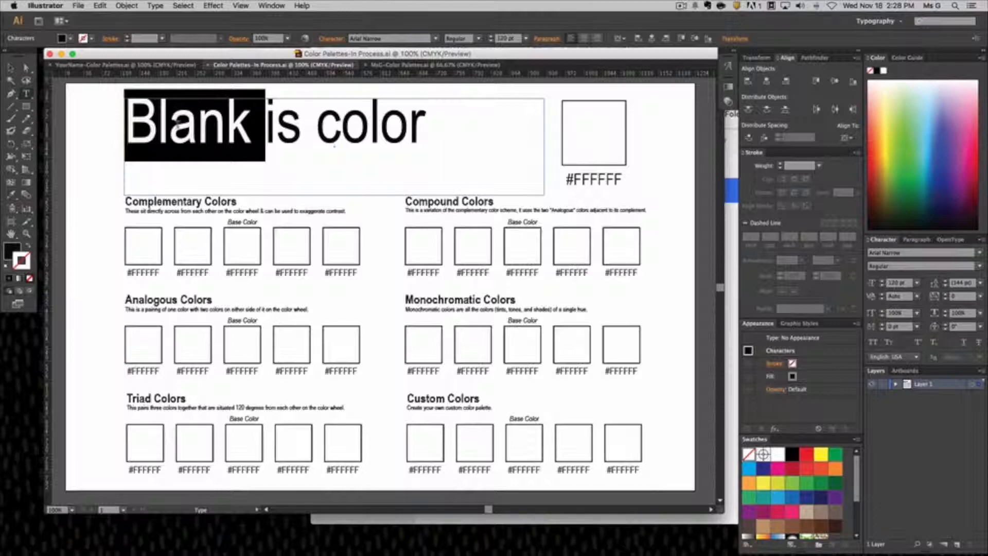
text(Love)
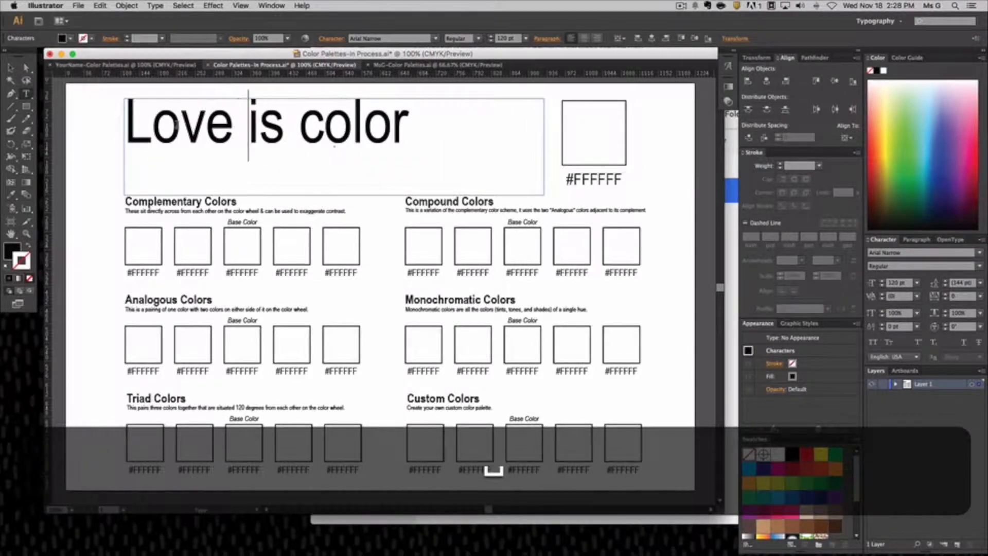
Replace the title word "color" with "RED".
double_click(330, 126)
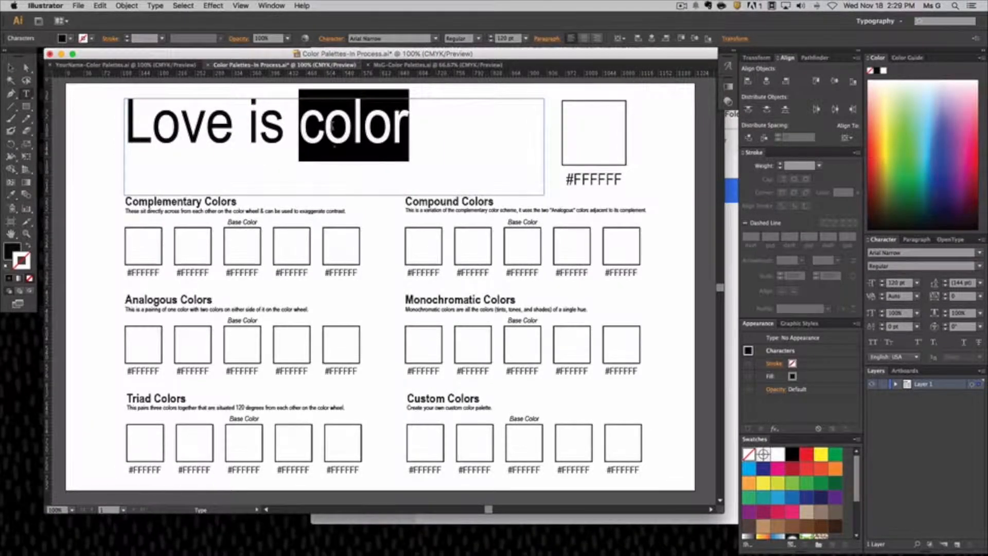
text(RES)
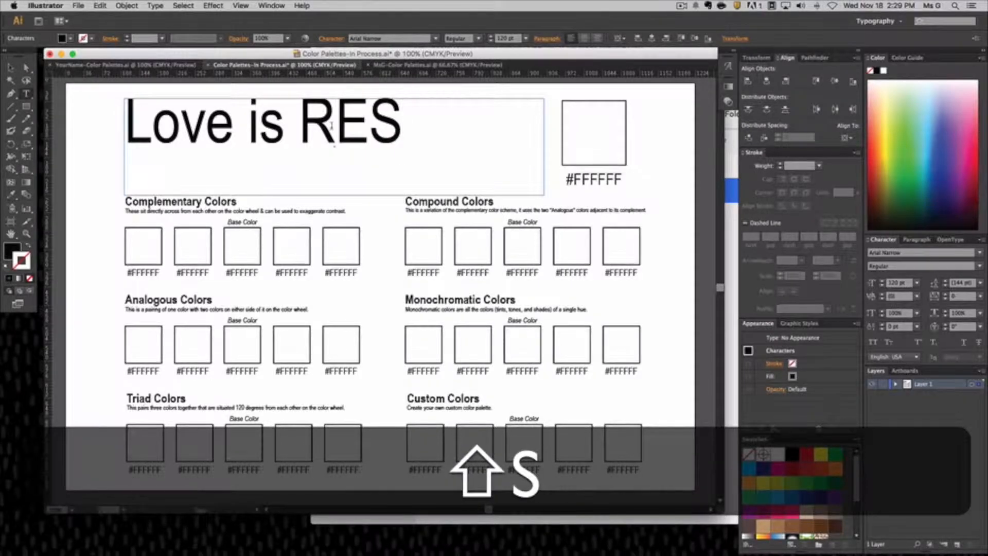
key(BackSpace)
text(S)
key(BackSpace)
text(D)
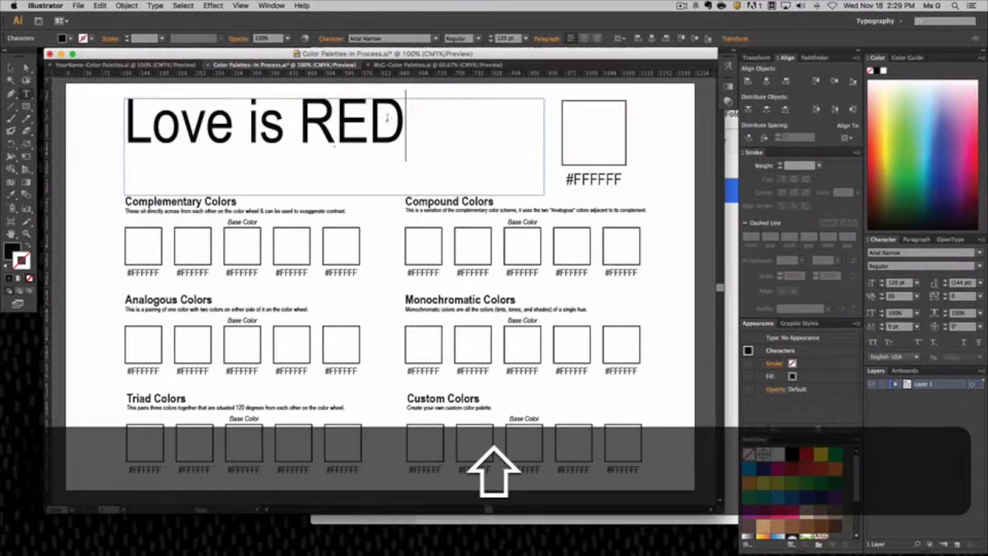
Set the font of the whole "Love is RED" title to Euphoria Script.
key(shift+Left)
key(shift+Left)
key(shift+Left)
key(shift+Left)
key(shift+Left)
key(shift+Left)
key(shift+Left)
key(shift+Left)
key(shift+Left)
key(shift+Left)
key(shift+Left)
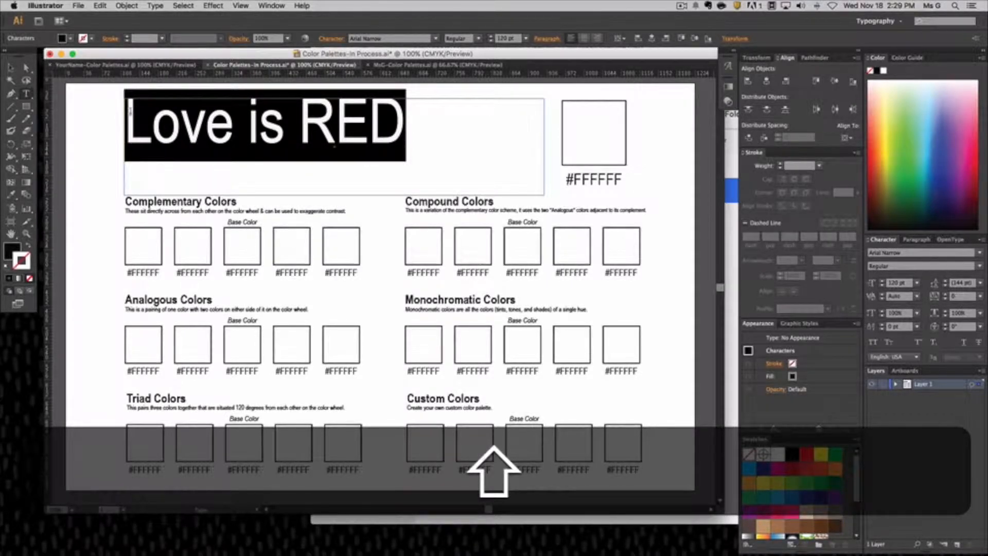
click(919, 256)
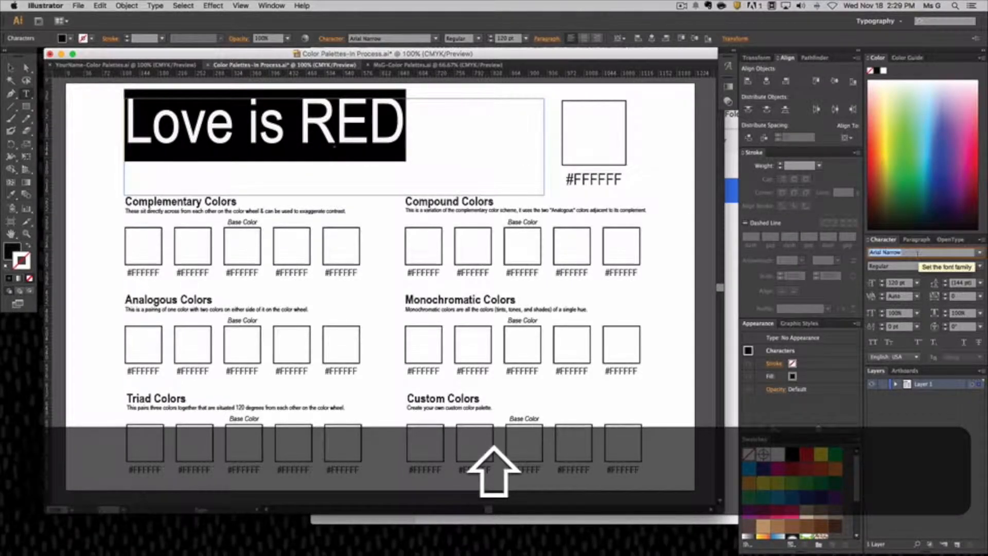
text(U)
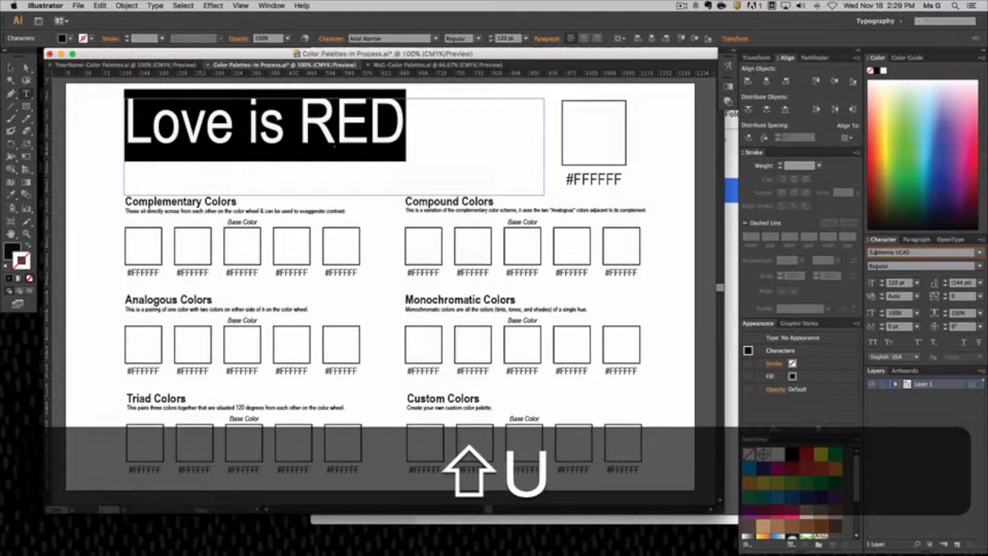
text(PRI)
key(shift+Return)
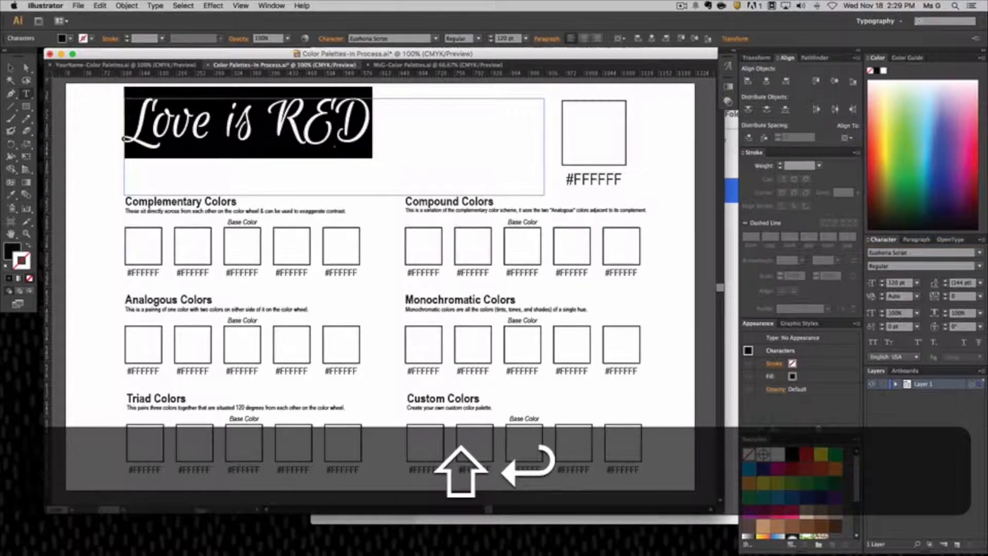
Enlarge the title text to 153 pt and deselect it.
click(507, 39)
key(shift+Up)
key(shift+Up)
key(shift+Up)
key(shift+Up)
key(shift+Up)
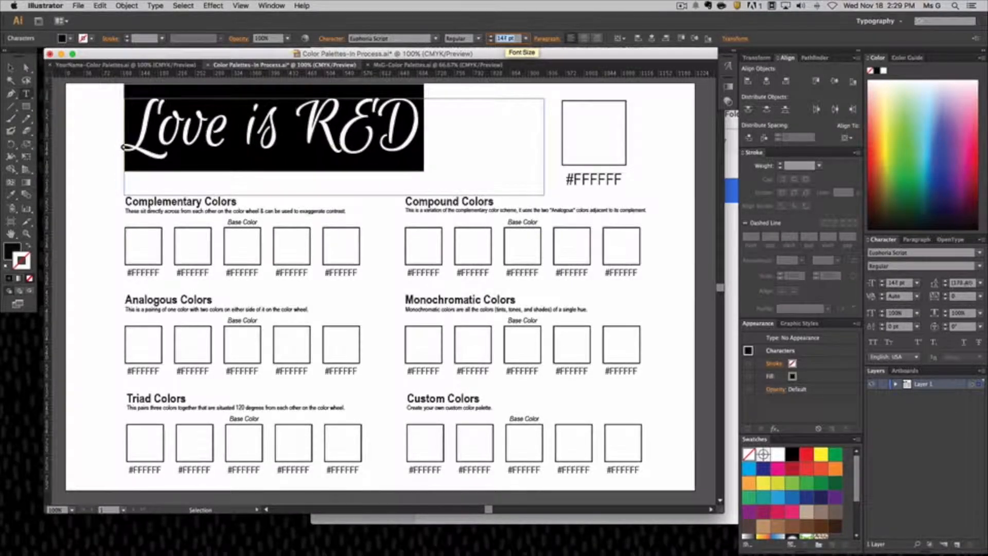
key(shift+Up)
key(shift+Up)
key(shift+Up)
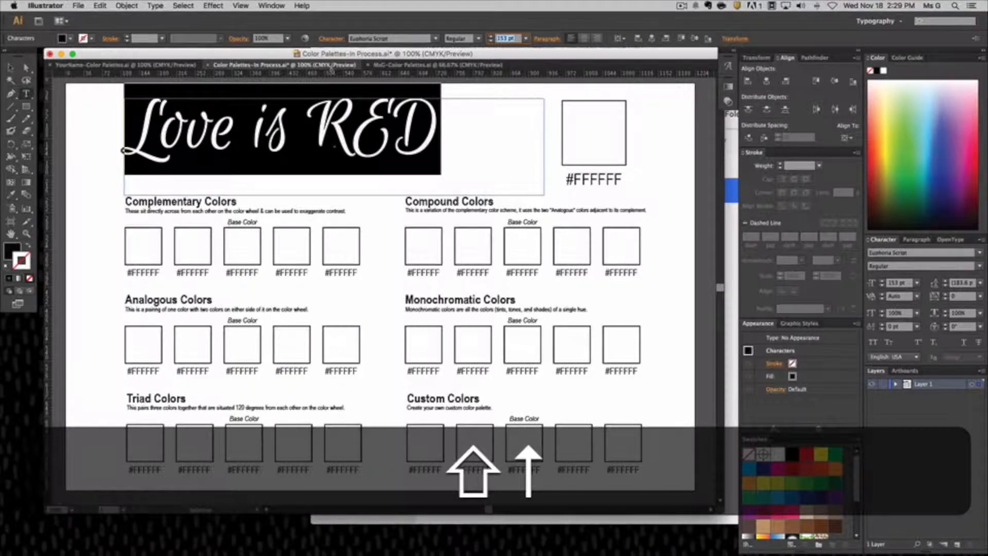
click(10, 67)
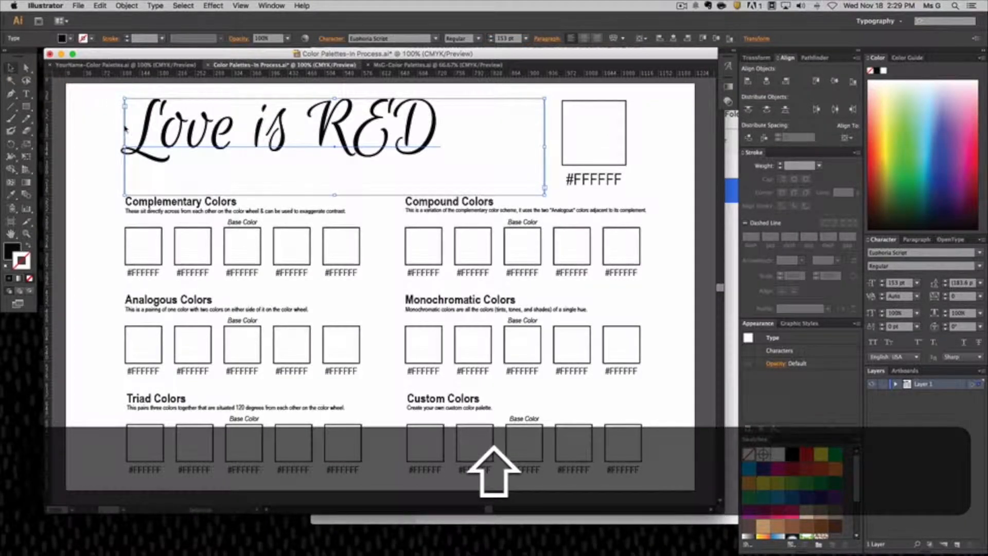
click(110, 156)
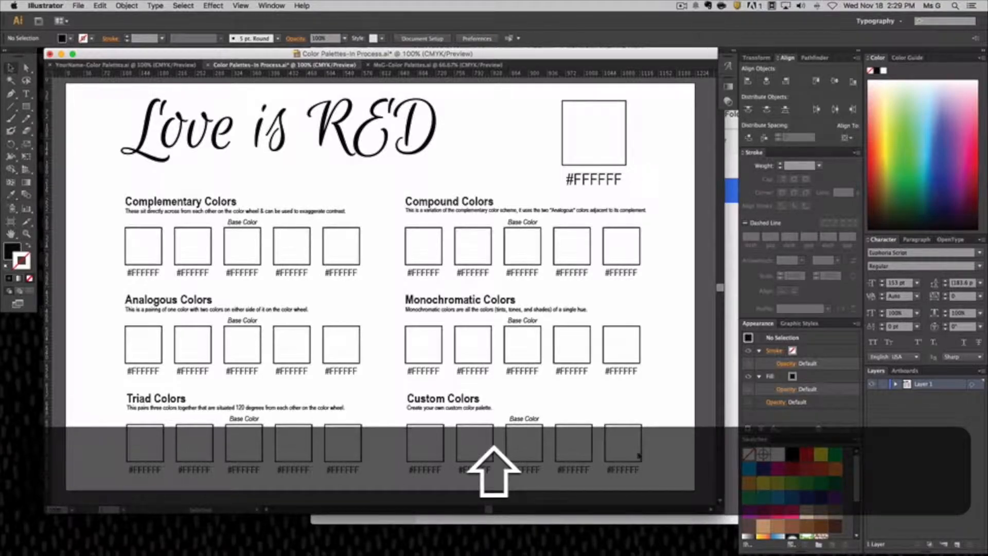
Switch to Chrome, open the Adobe Color wheel and try moving the analogous base color to blue.
click(729, 368)
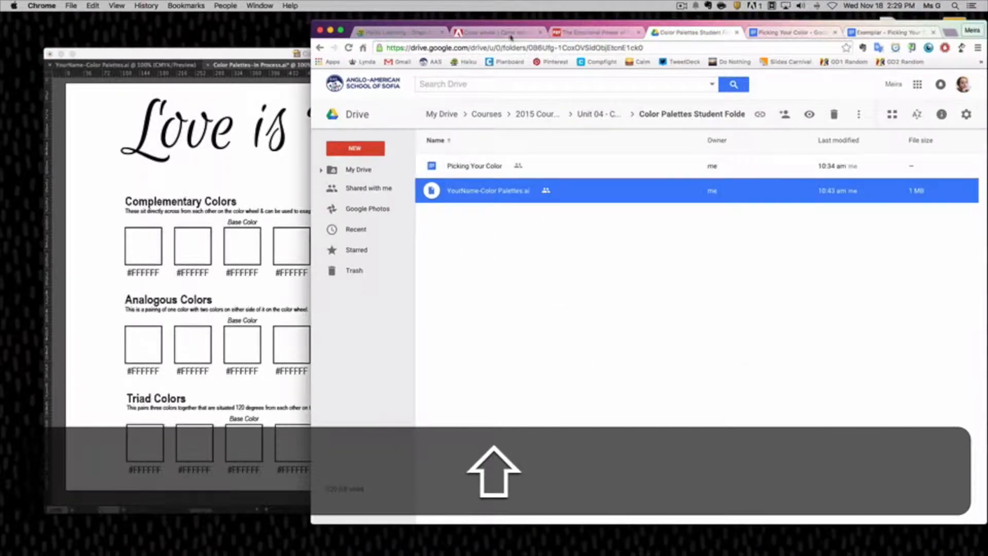
click(487, 34)
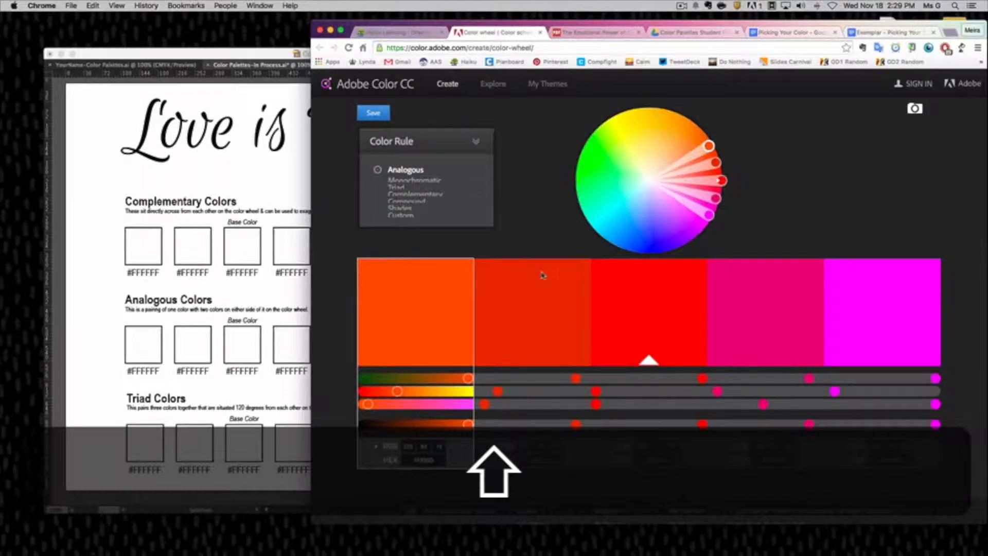
click(677, 334)
mouse_move(722, 180)
mouse_down()
mouse_move(633, 150)
mouse_move(607, 187)
mouse_move(628, 209)
mouse_move(664, 161)
mouse_move(705, 184)
mouse_up()
Copy the hex code ED1C24 from the main swatch label in MsG-Color Palettes.ai and apply it as the base color in Adobe Color.
click(203, 151)
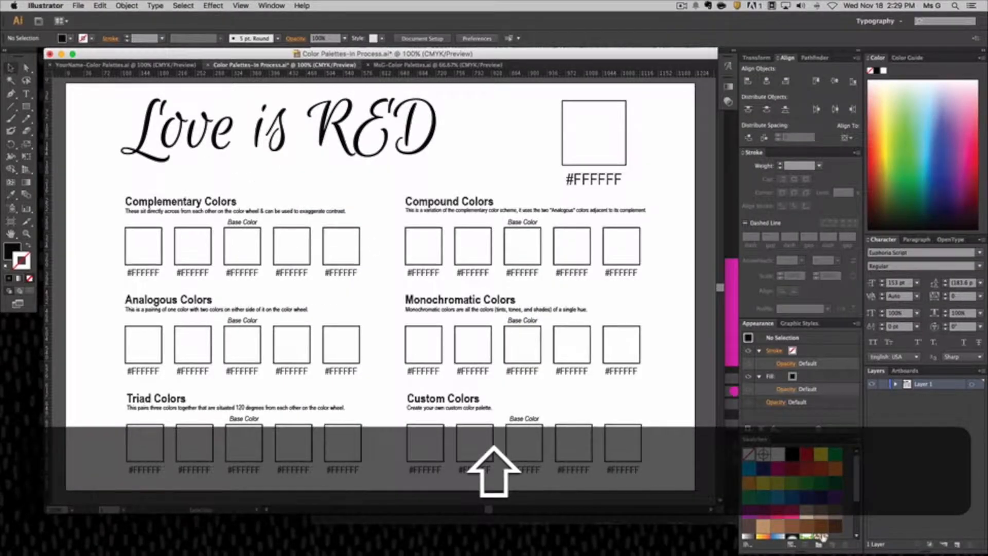
drag(472, 216, 509, 216)
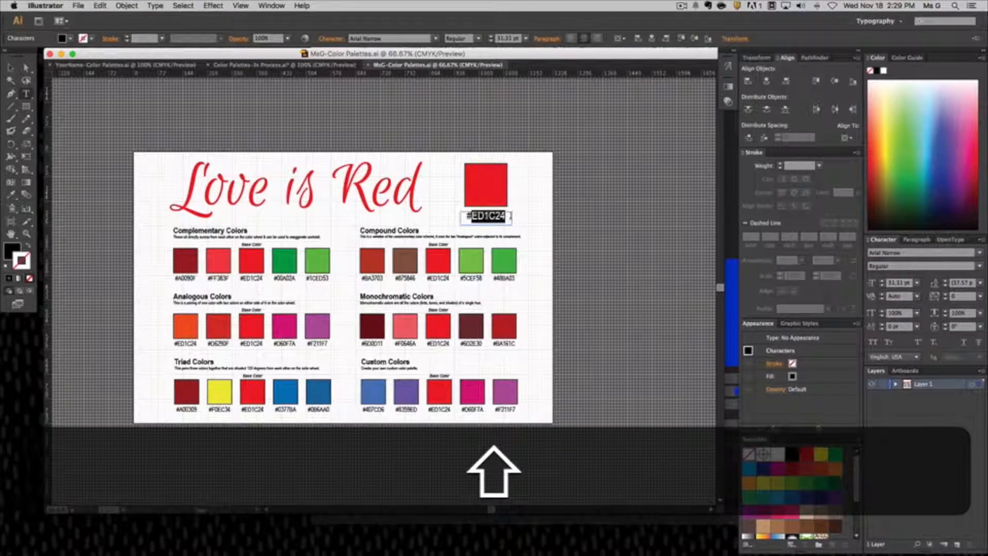
key(shift+super+c)
key(super+Tab)
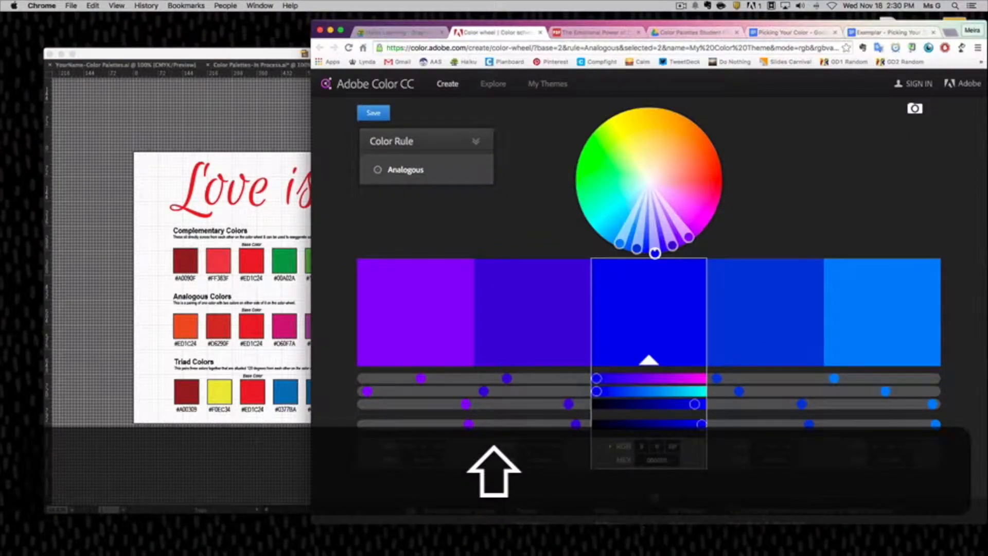
key(shift+super+v)
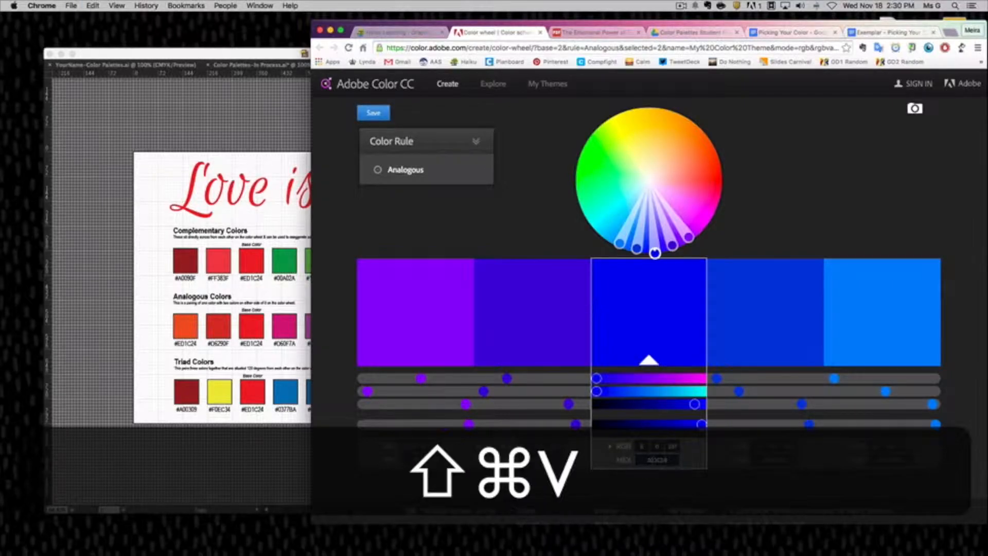
key(shift+super+Return)
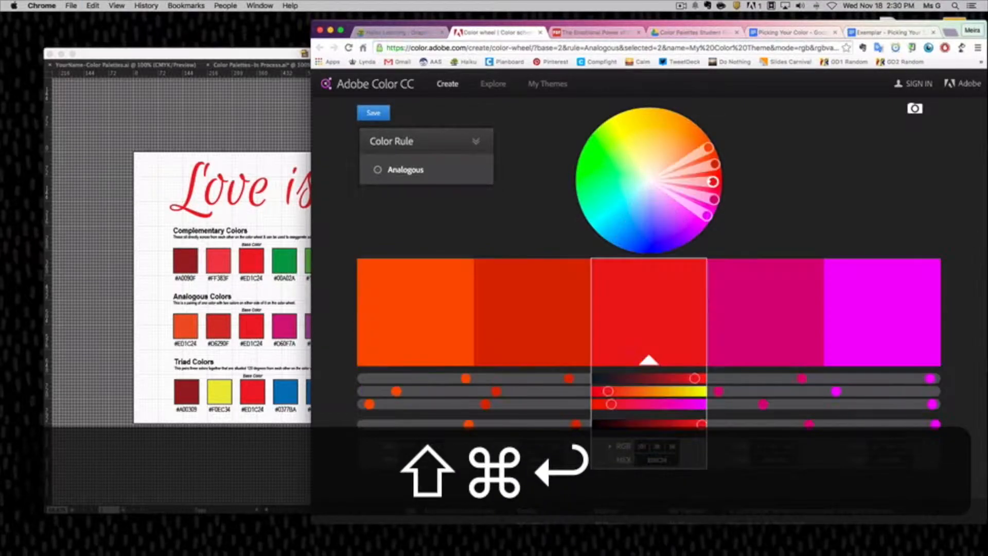
Back in Illustrator's Color Palettes-In Process.ai, replace the hex code below the large title swatch with ED1C24.
click(228, 118)
click(254, 65)
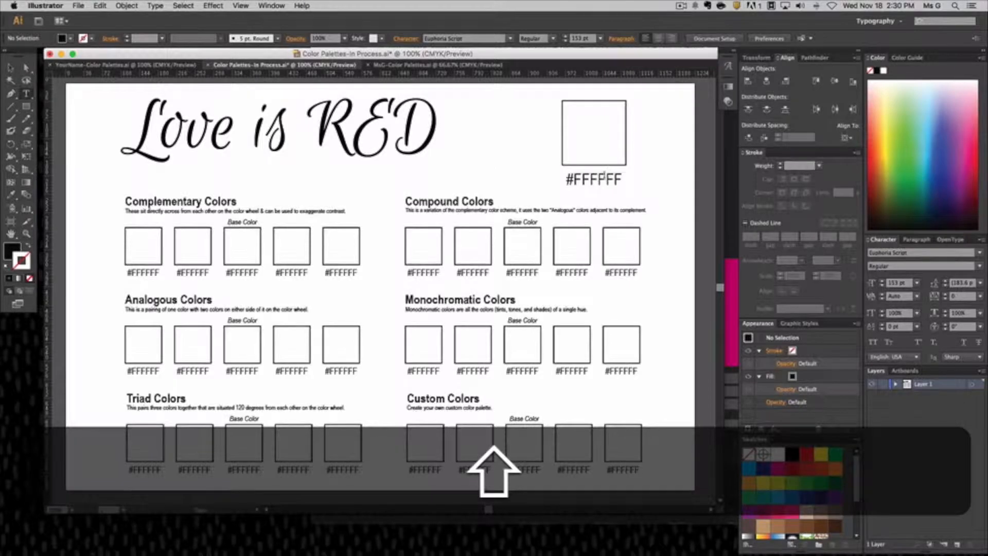
double_click(597, 181)
drag(574, 182, 621, 183)
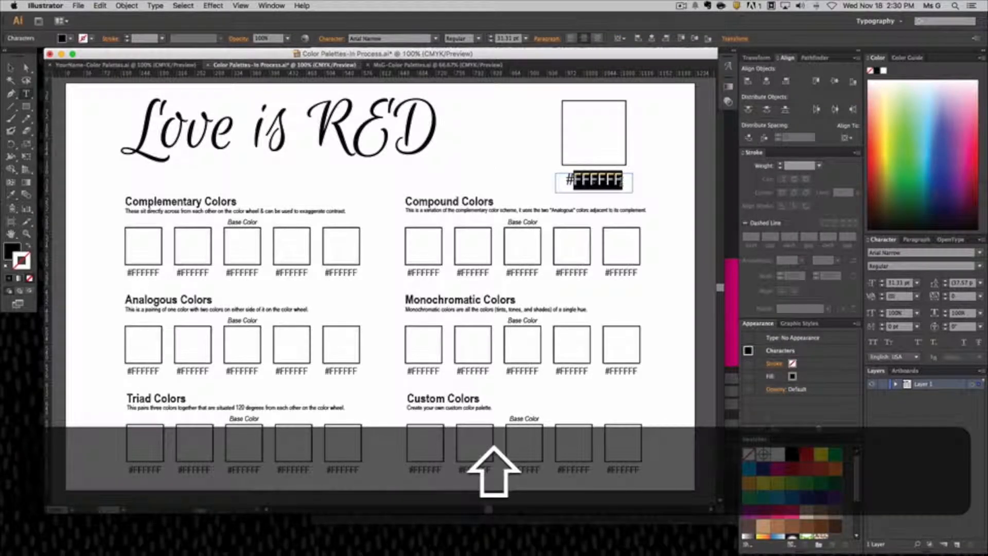
key(shift+super+v)
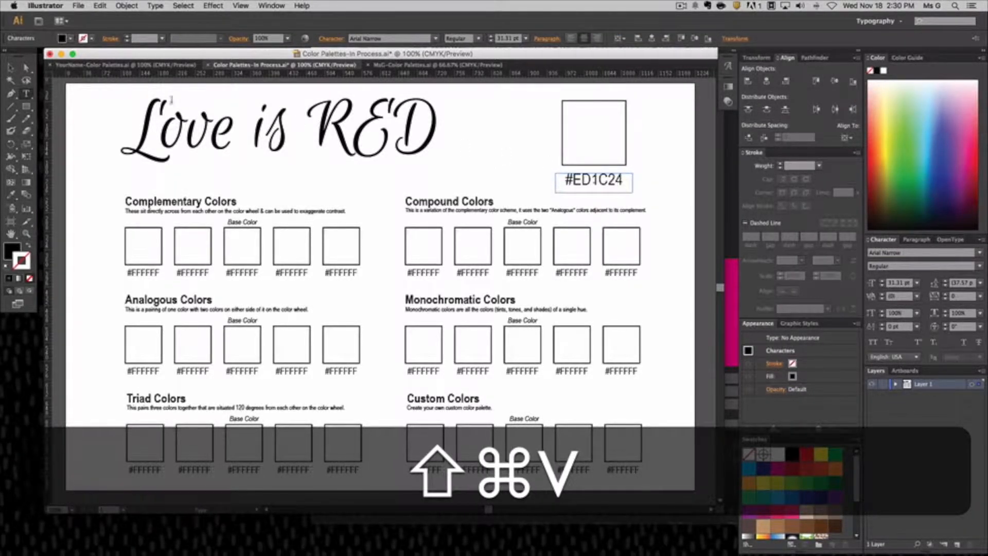
Fill the large square beside the title with the color ED1C24 and deselect it.
click(11, 67)
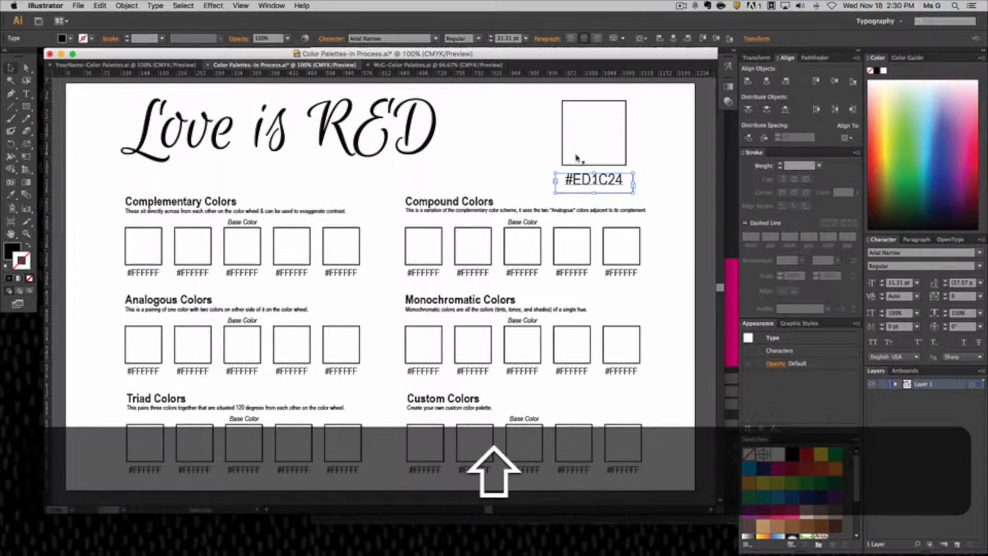
click(573, 134)
click(592, 132)
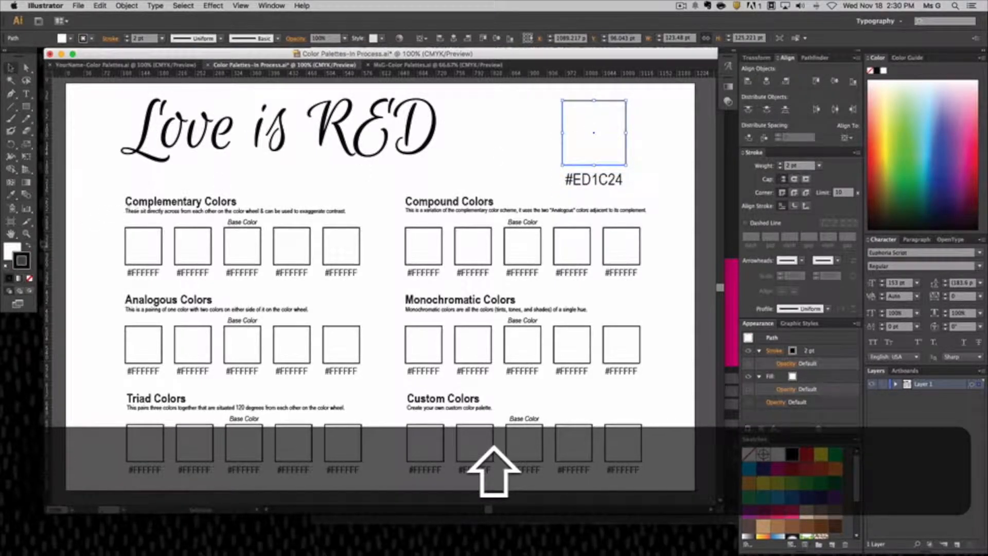
double_click(9, 251)
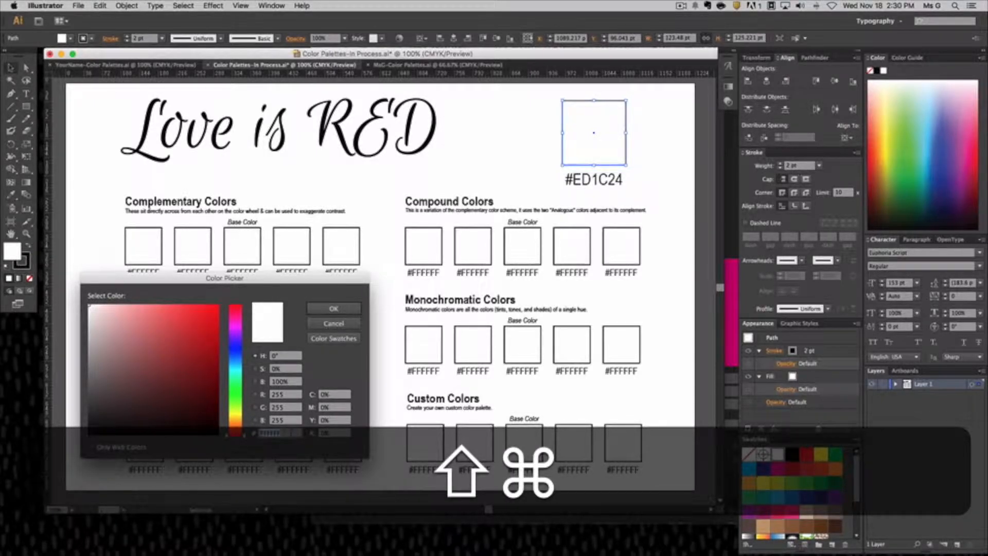
key(shift+super+v)
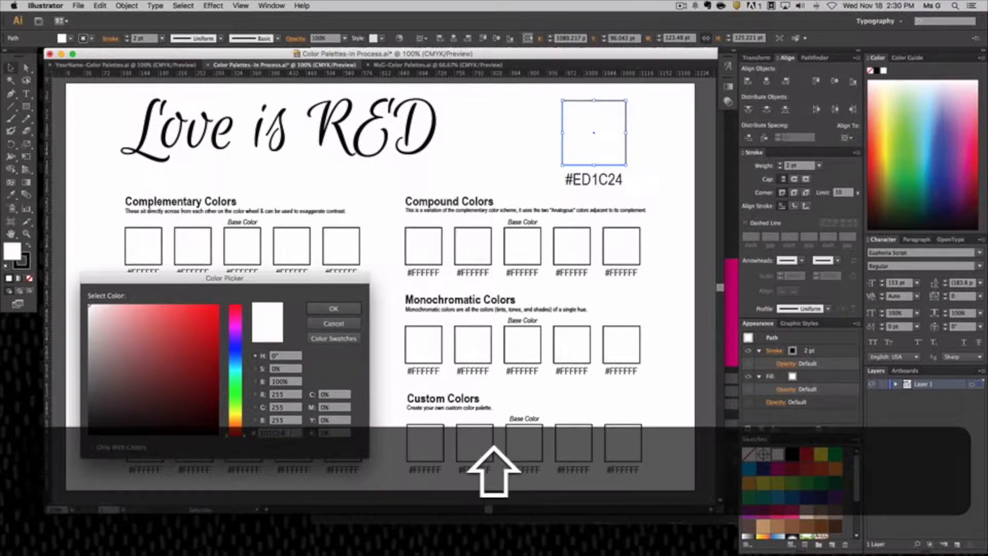
key(shift+Return)
click(482, 183)
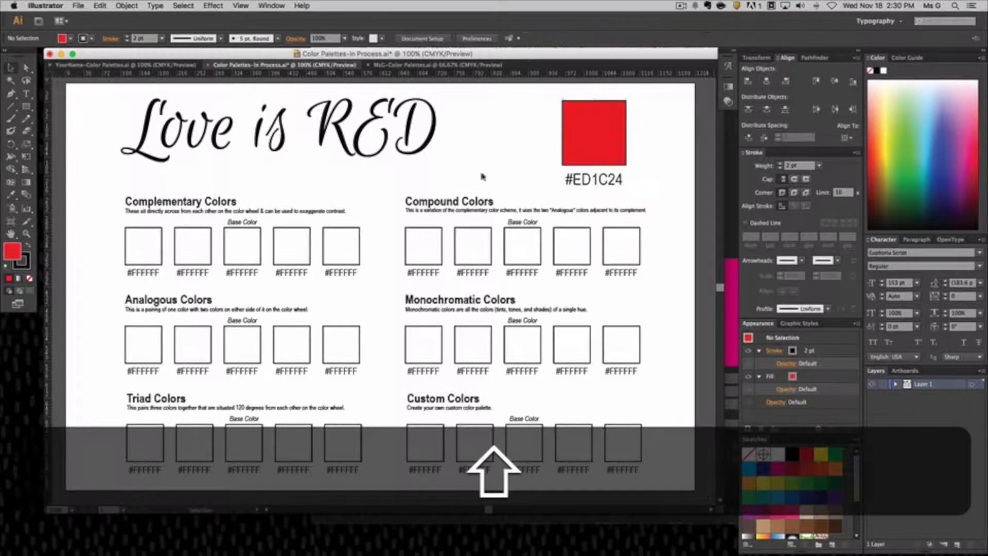
Set the fill of the "Love is RED" title text to ED1C24 and deselect it.
triple_click(307, 136)
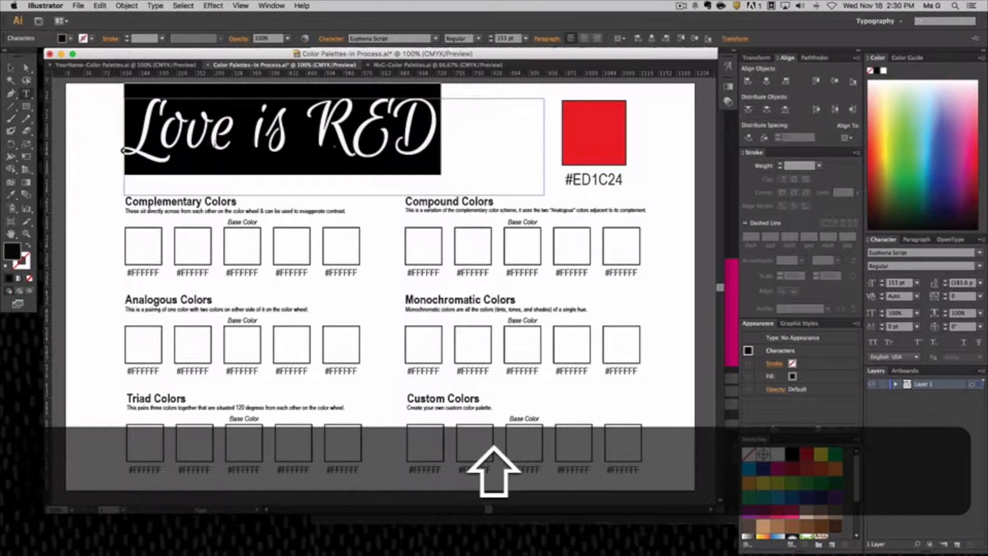
double_click(17, 254)
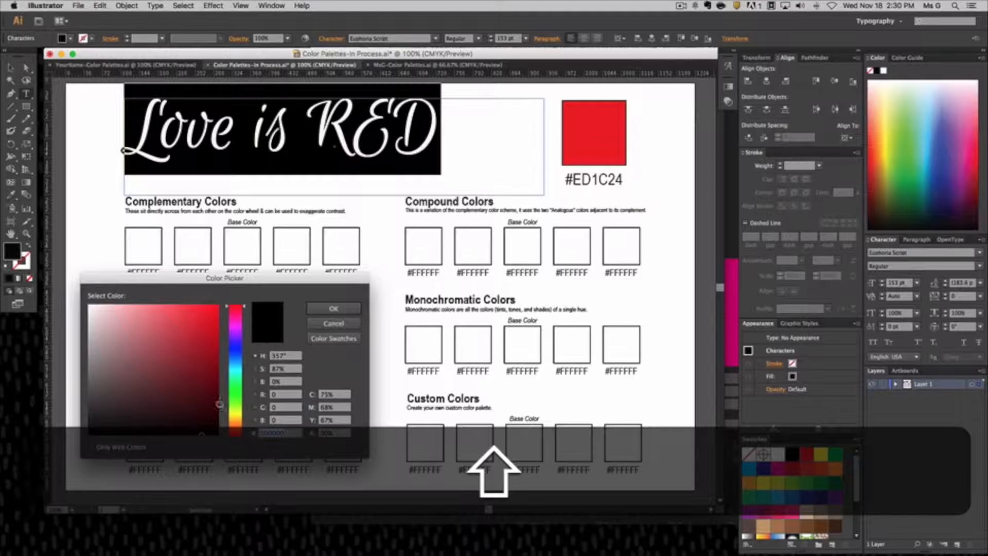
key(shift+super+v)
key(shift+Return)
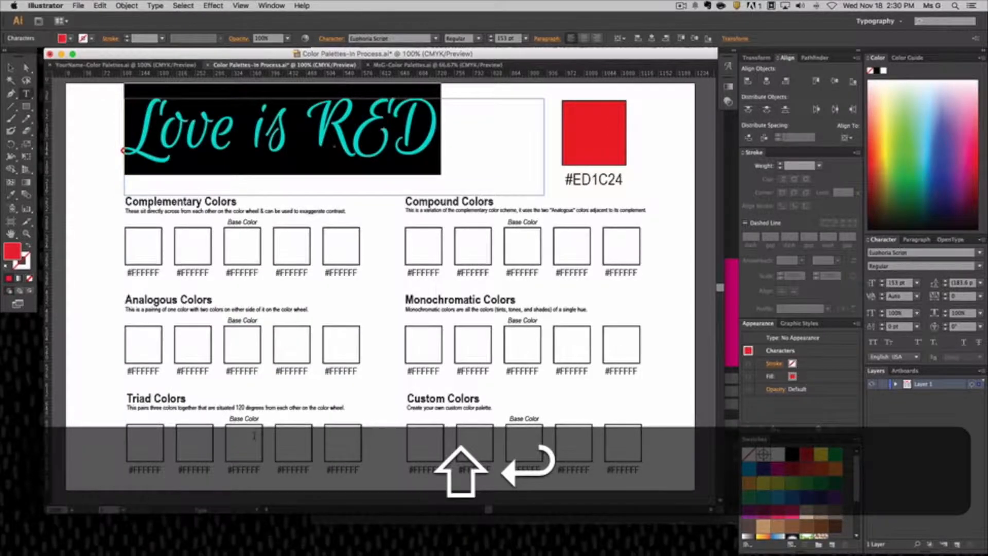
click(11, 68)
click(63, 132)
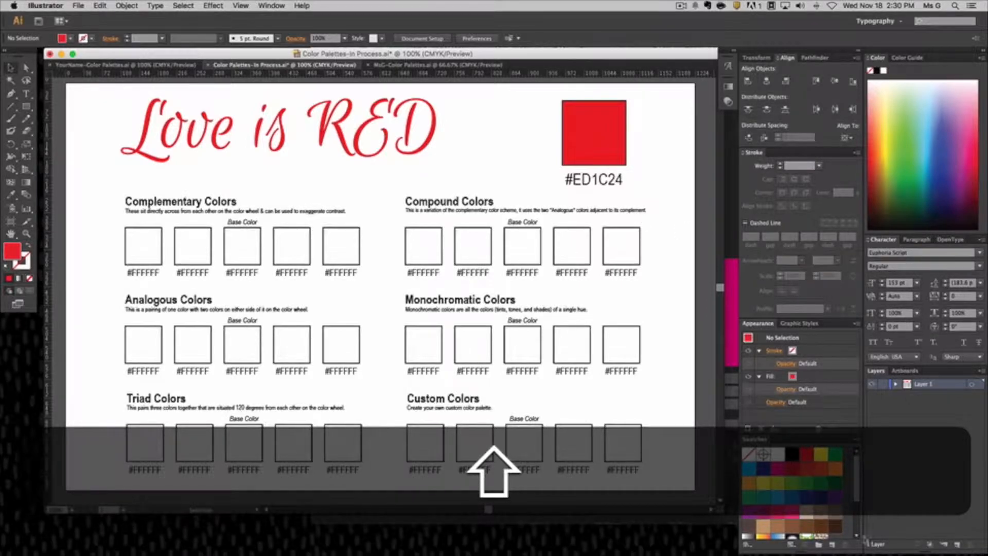
Switch to Adobe Color in Chrome and set the color rule to Complementary.
click(733, 249)
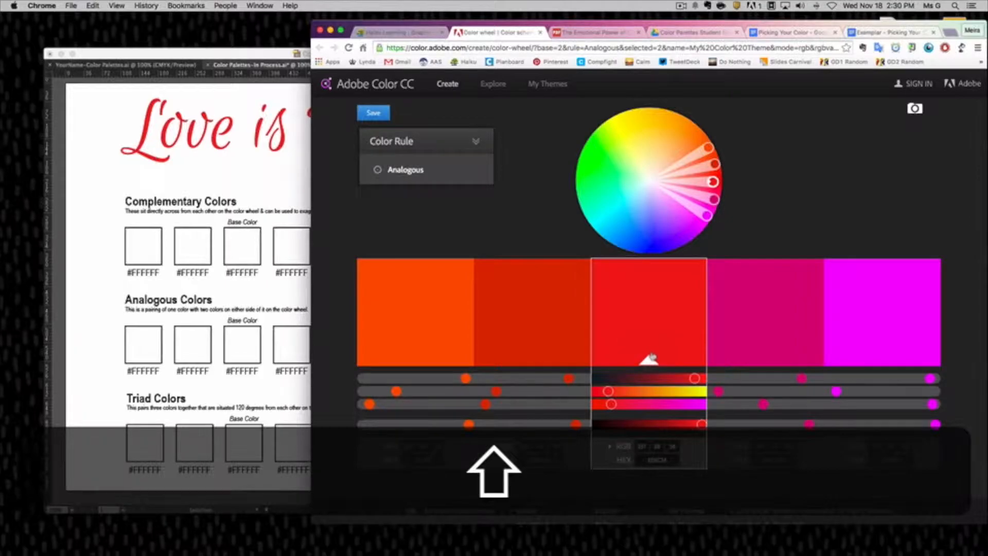
mouse_move(381, 176)
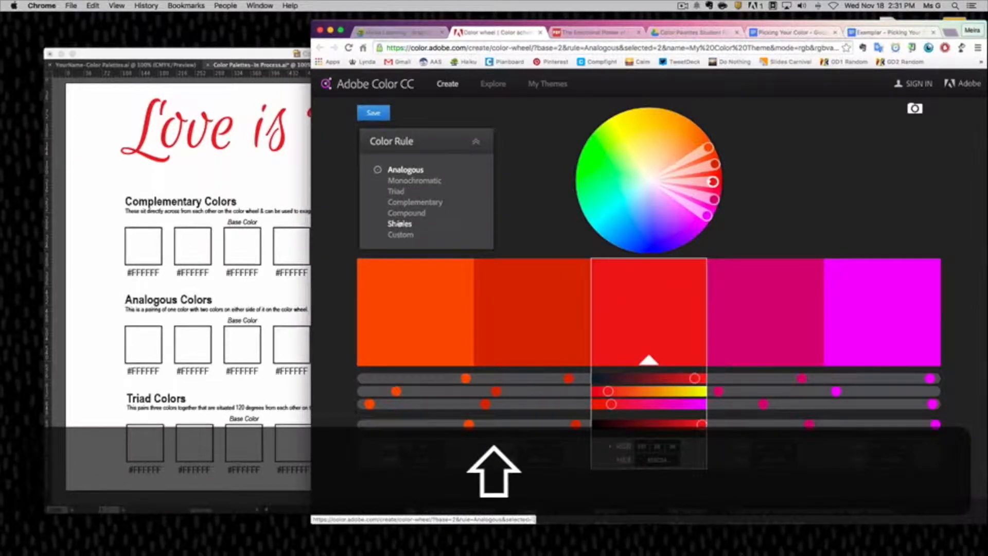
click(237, 180)
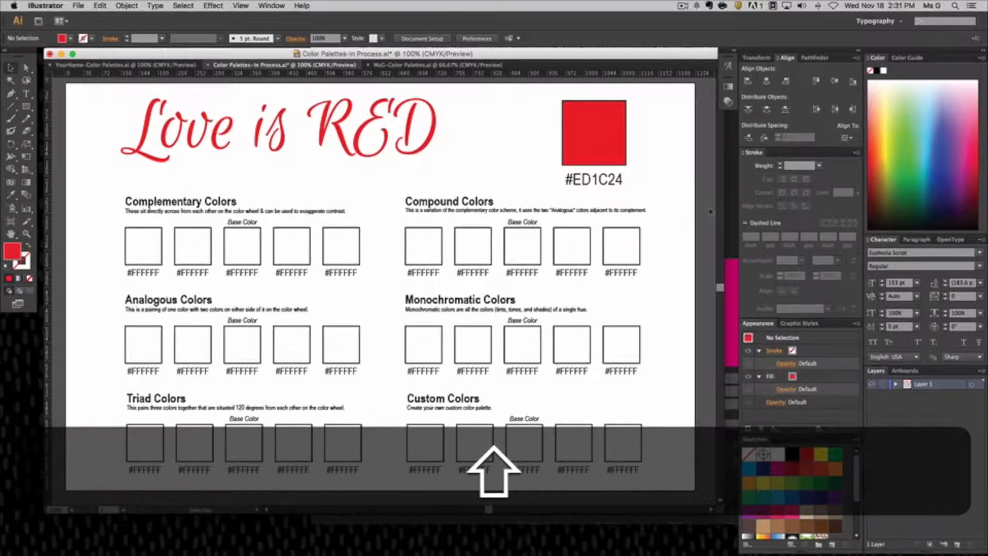
click(729, 219)
mouse_move(445, 172)
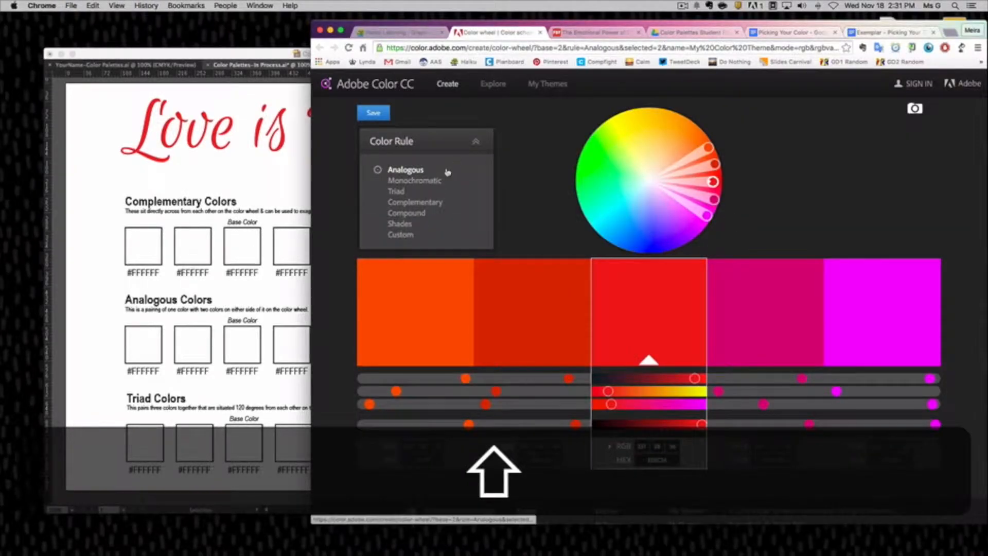
click(405, 203)
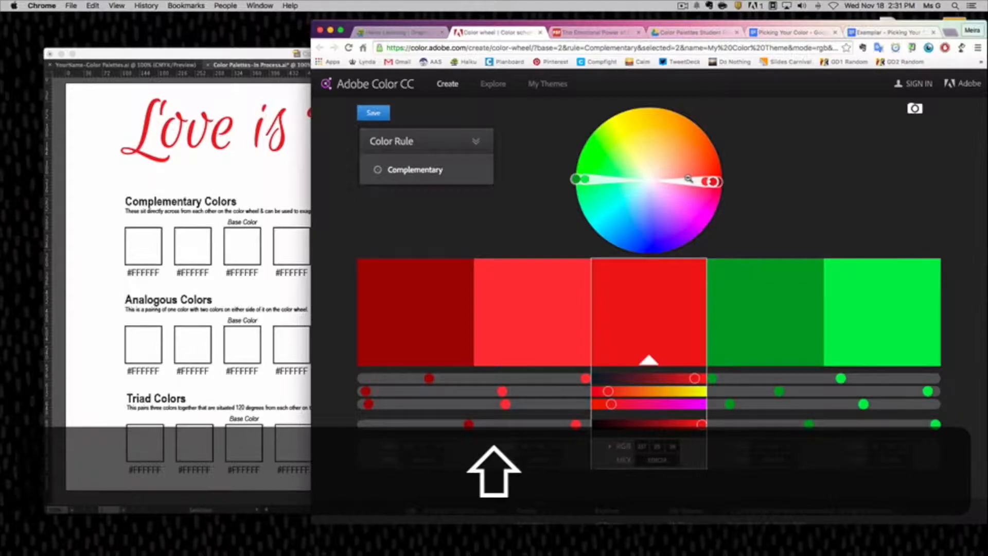
Copy the second complementary color's hex code and, in Illustrator, replace the code under the second Complementary Colors square with FF383F.
click(539, 460)
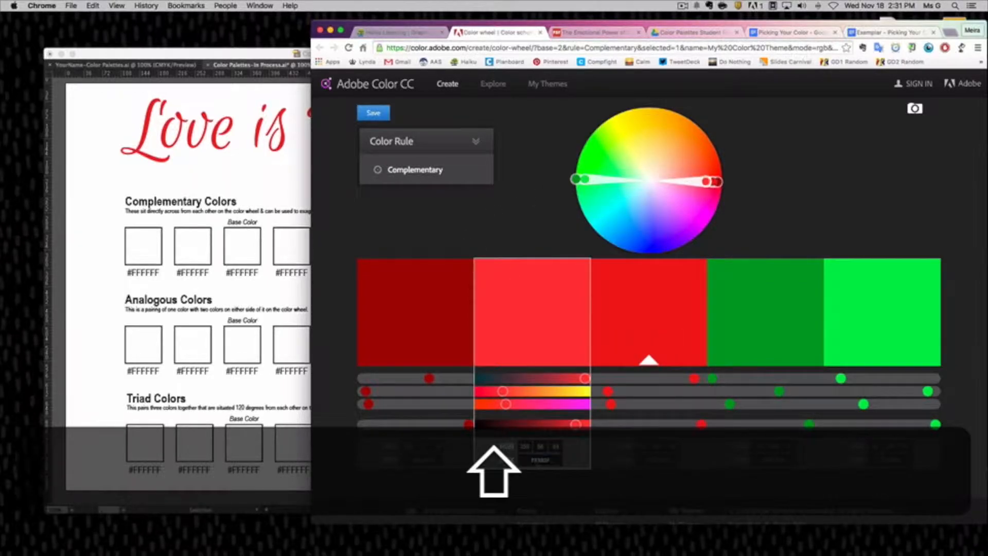
key(shift+super+c)
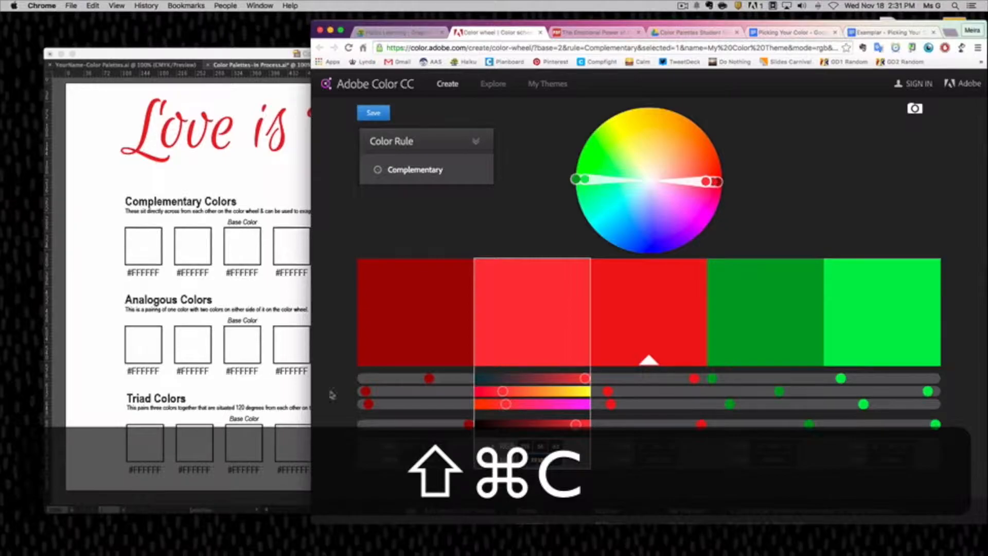
click(178, 286)
double_click(197, 274)
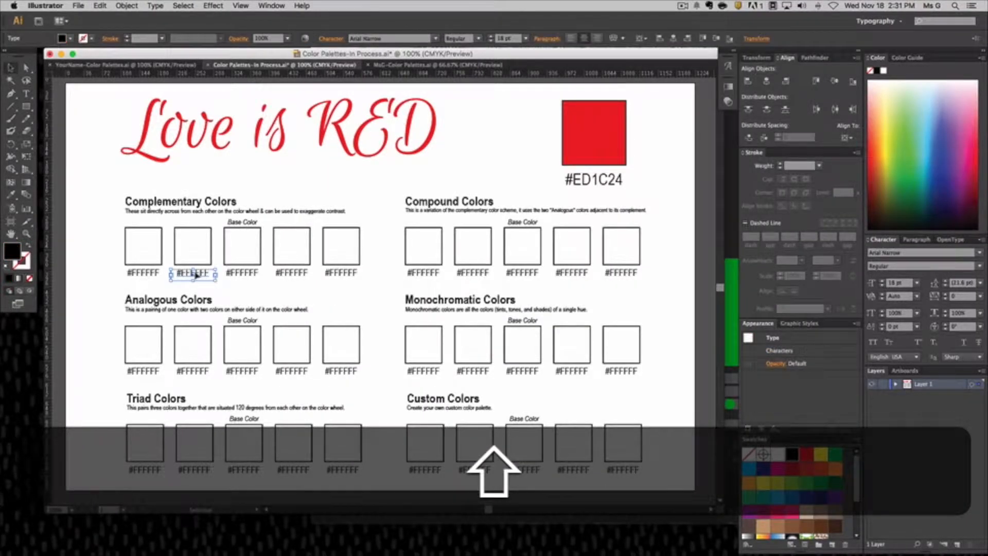
drag(182, 276, 212, 275)
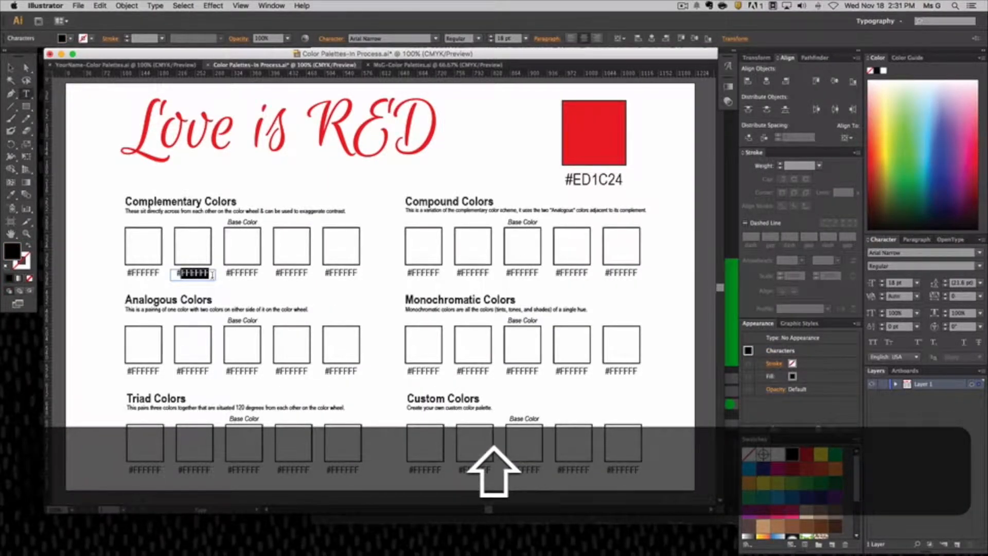
key(shift+super+v)
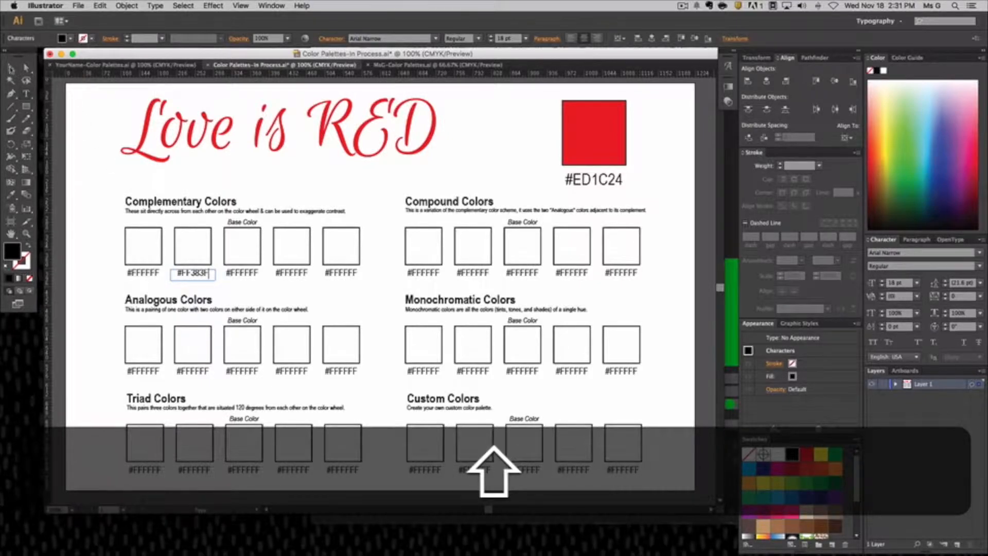
Fill the second Complementary Colors square with FF383F and deselect it.
click(11, 68)
click(194, 240)
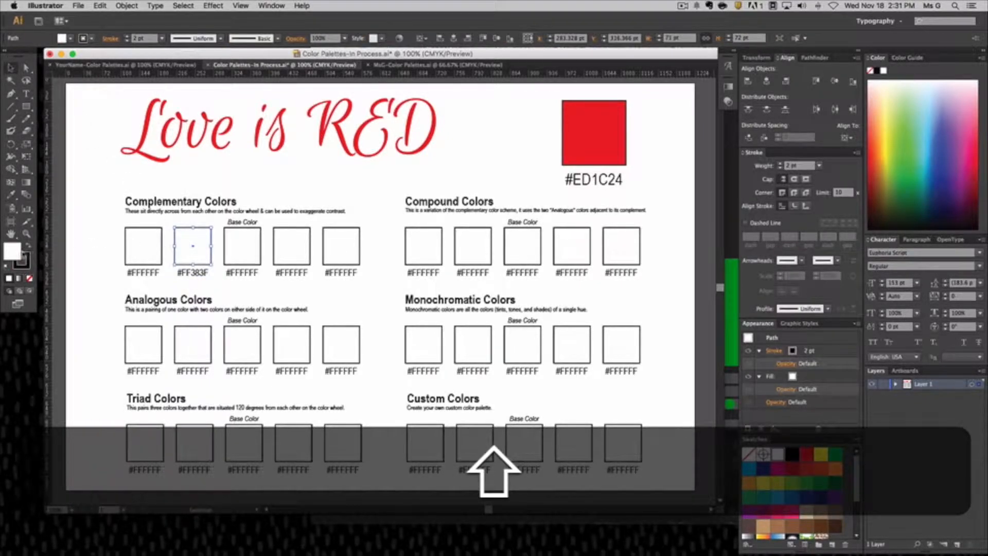
double_click(11, 252)
key(shift+super+v)
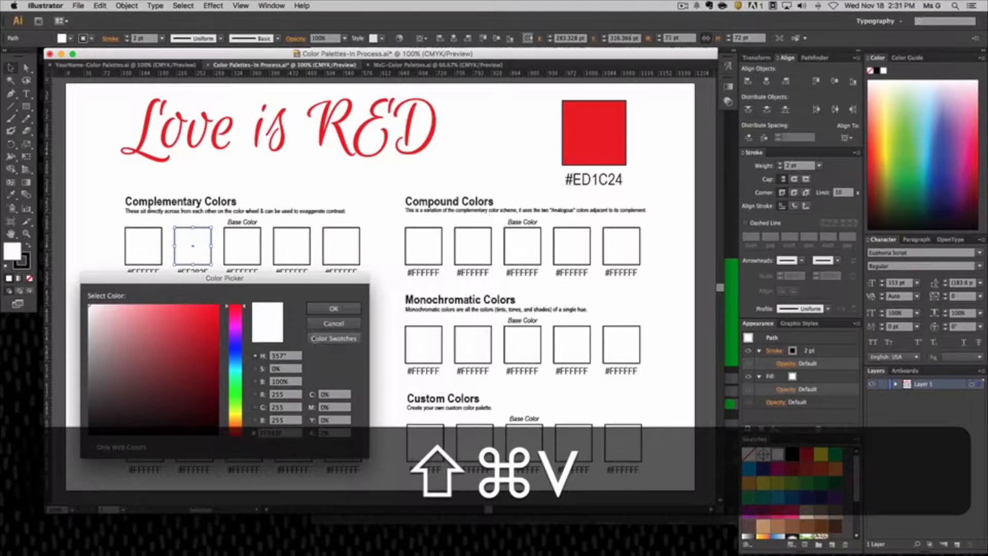
click(333, 307)
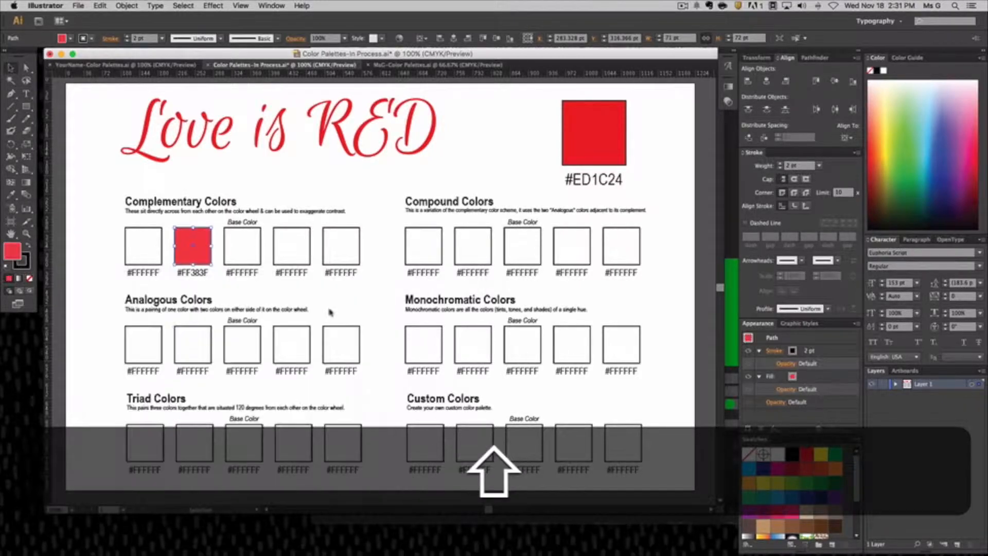
click(221, 288)
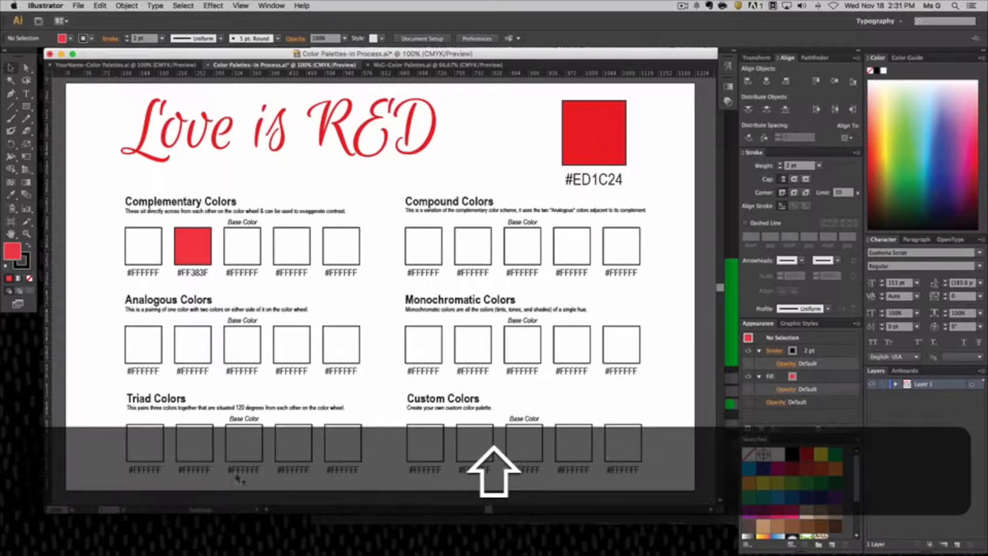
Copy ED1C24 from the title swatch label into the base color labels of the Complementary, Analogous and Triad rows.
double_click(576, 183)
drag(231, 273, 259, 275)
key(super+v)
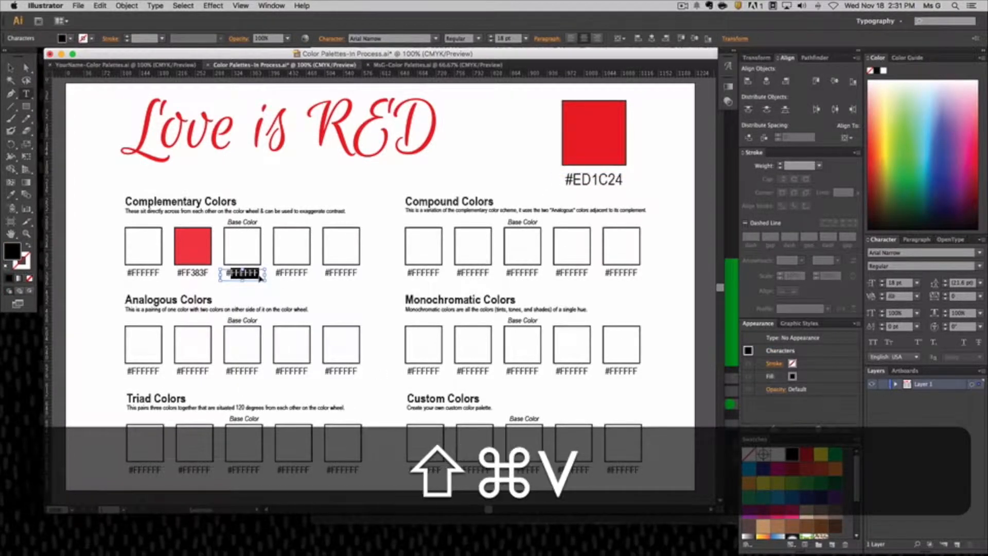
drag(231, 372, 256, 371)
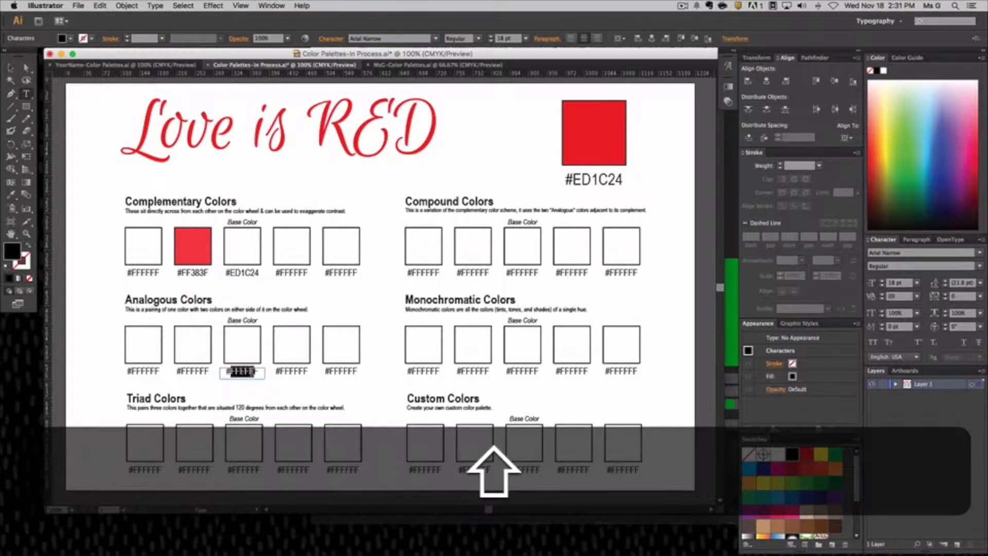
key(shift+super+v)
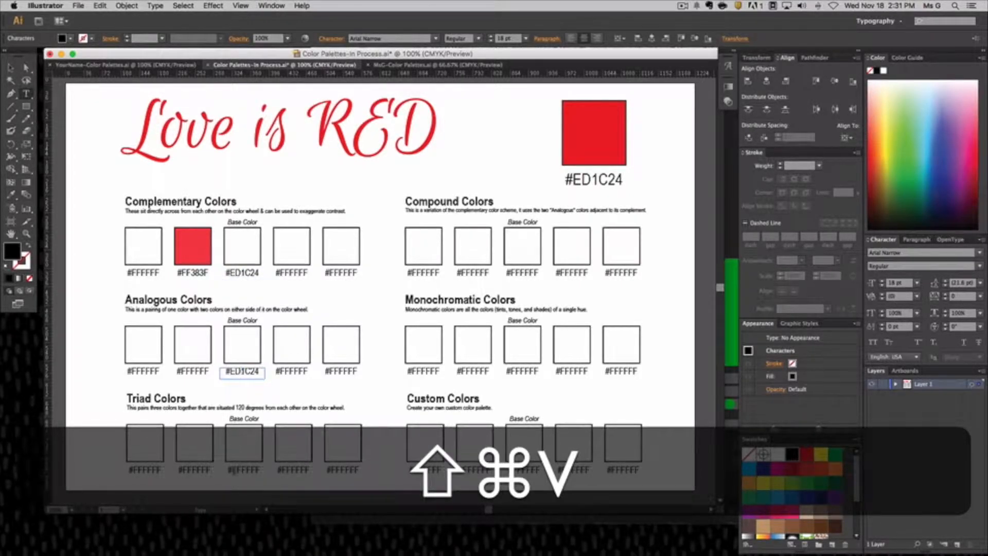
drag(233, 470, 259, 470)
key(shift+super+v)
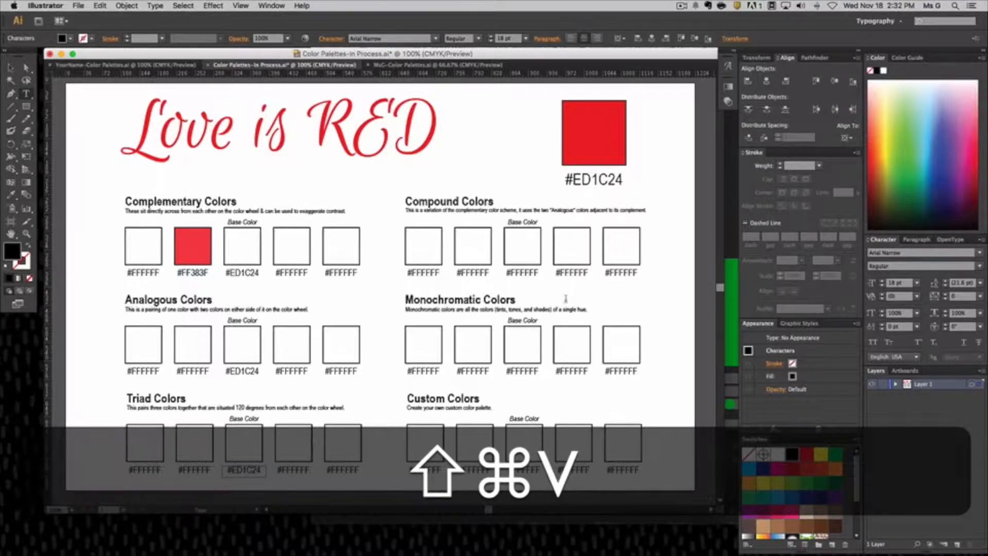
Fill the base color square of the Complementary Colors row with ED1C24.
click(10, 68)
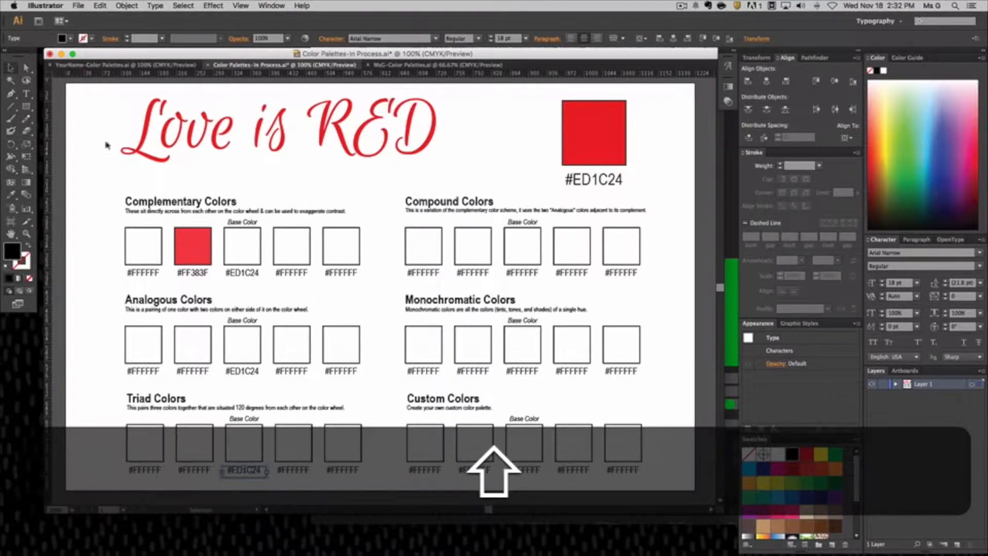
click(237, 255)
double_click(20, 256)
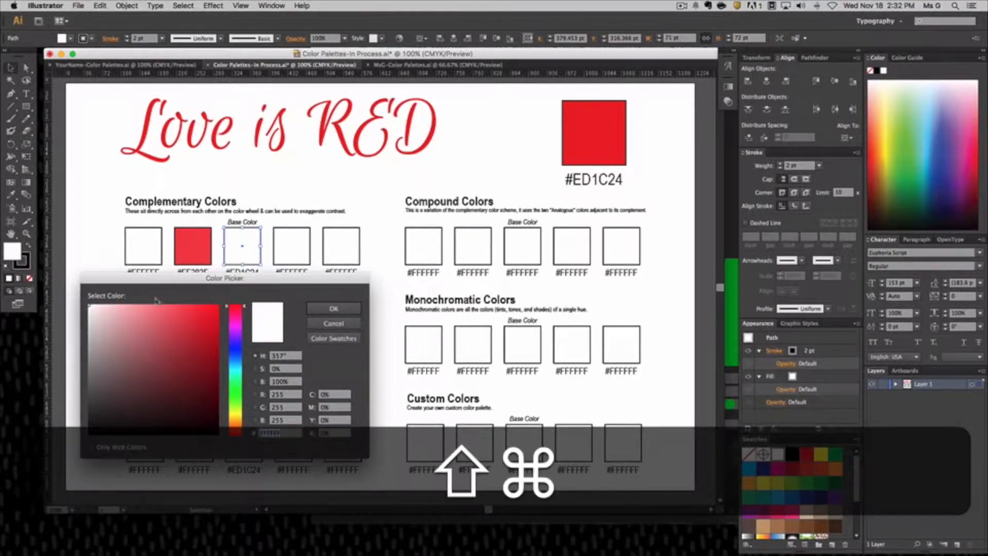
key(shift+super+v)
click(332, 309)
Fill the base color square of the Analogous Colors row with ED1C24 and clear the selection.
click(242, 344)
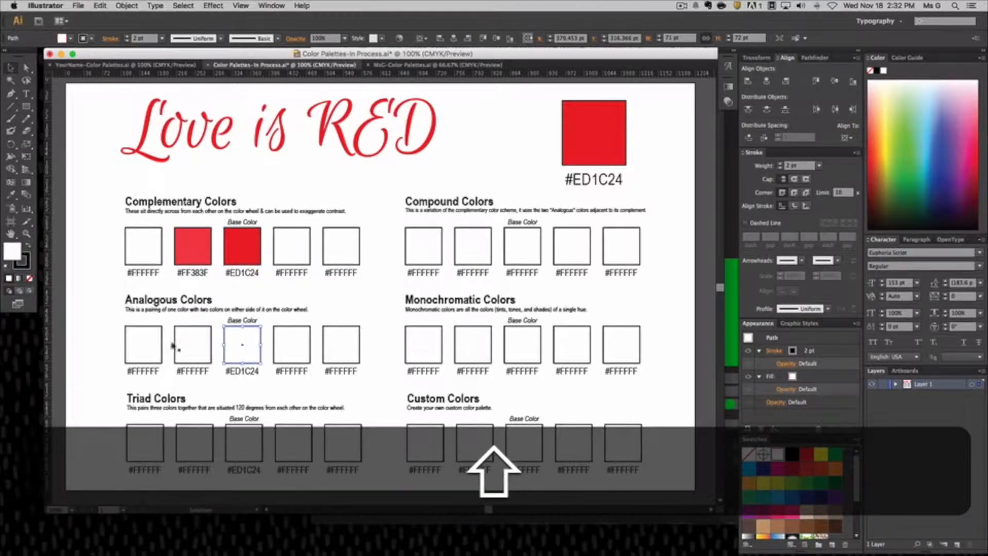
double_click(12, 251)
key(shift+super+v)
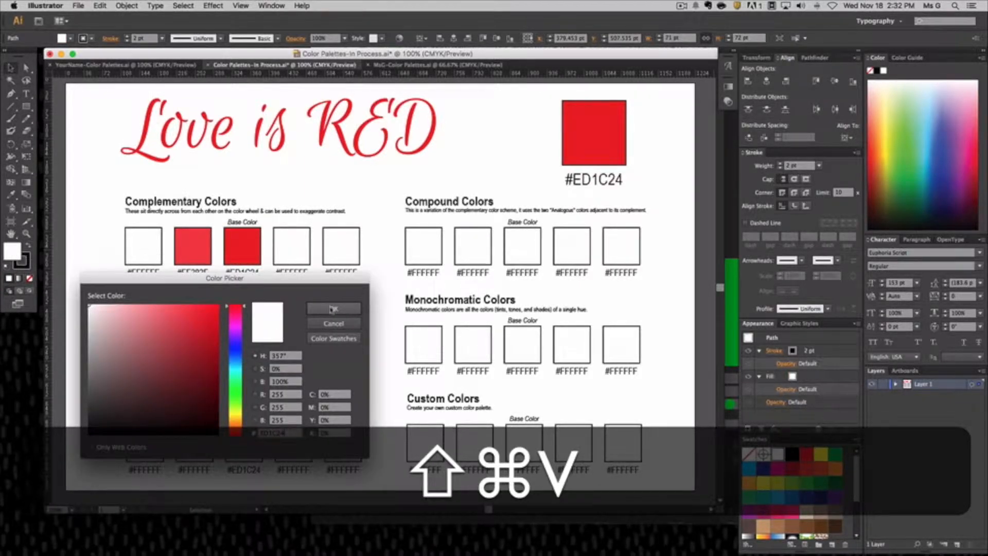
click(333, 308)
click(344, 203)
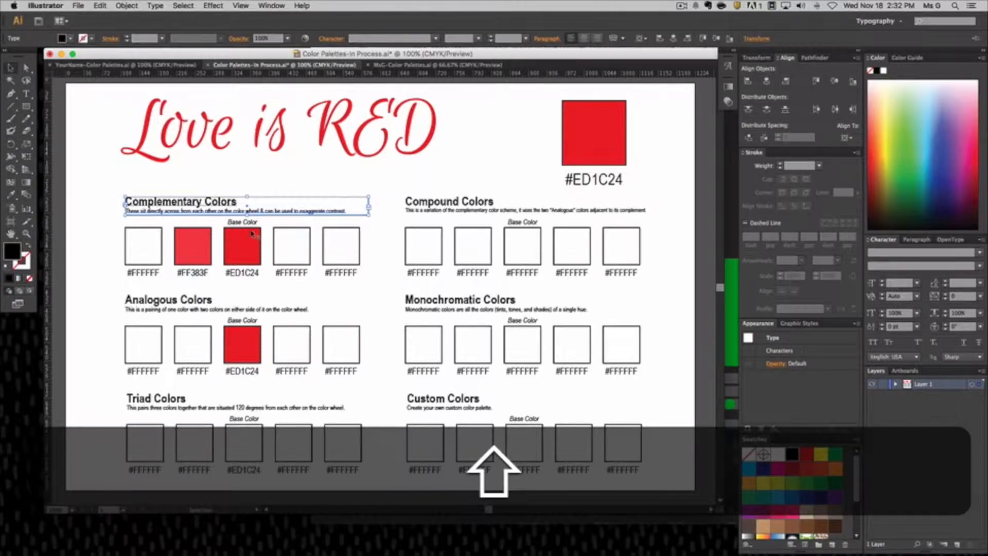
click(110, 261)
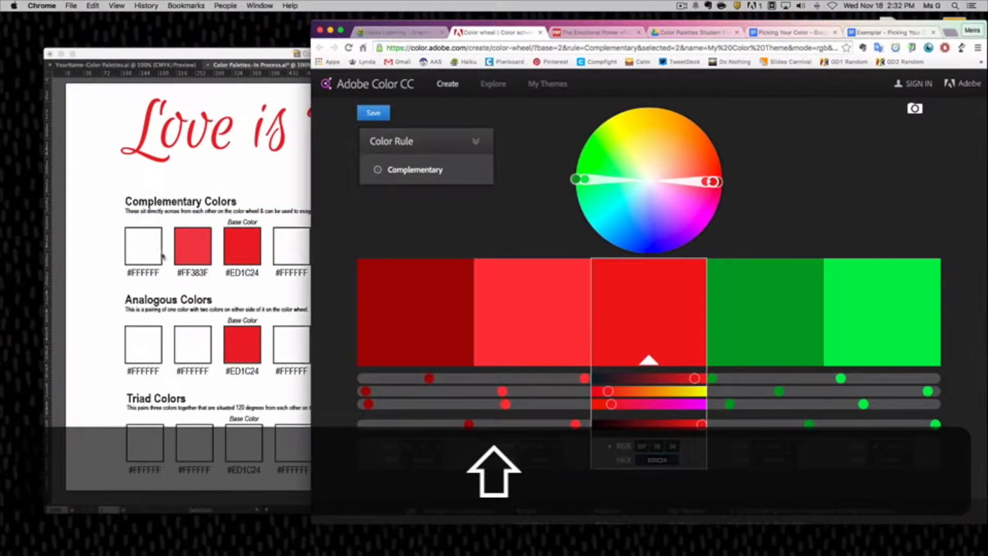
Copy the fourth complementary color's hex code from Adobe Color and replace the code under the fourth Complementary Colors square with 00A02A.
click(782, 461)
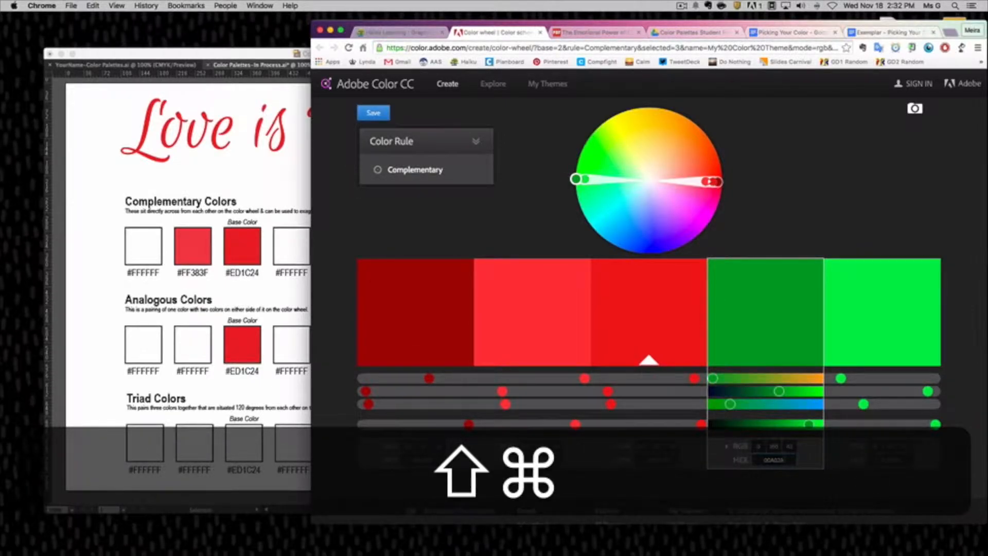
key(shift+super+c)
click(296, 249)
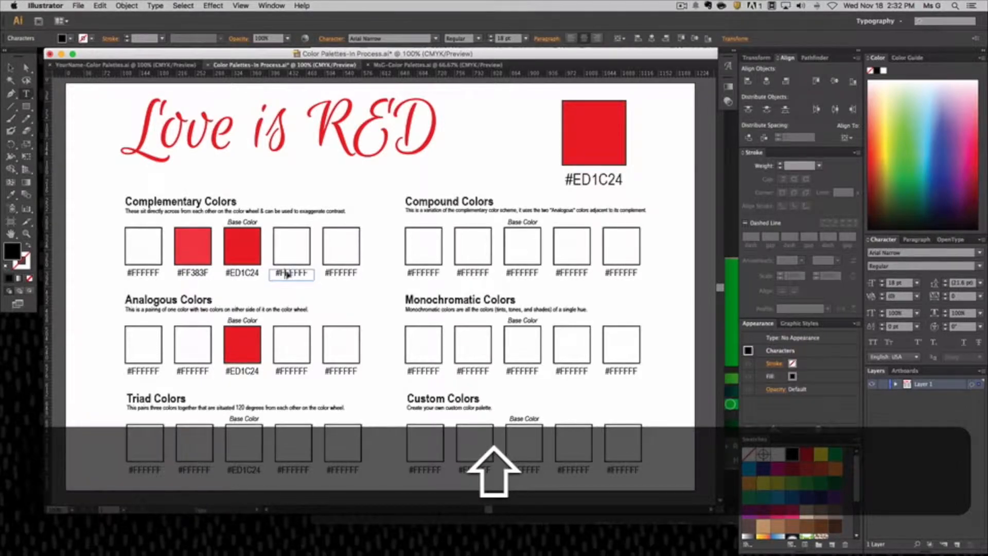
drag(277, 272, 304, 275)
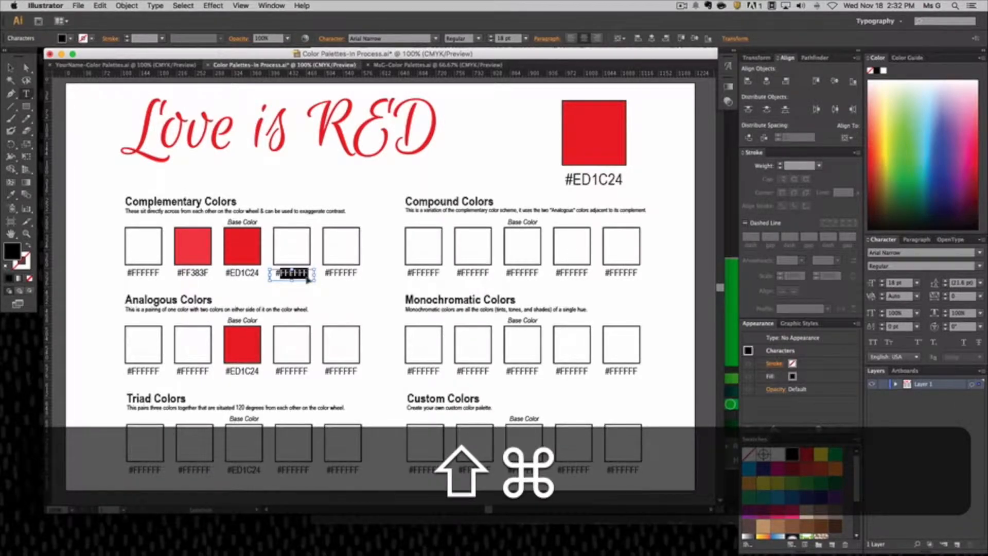
key(shift+super+v)
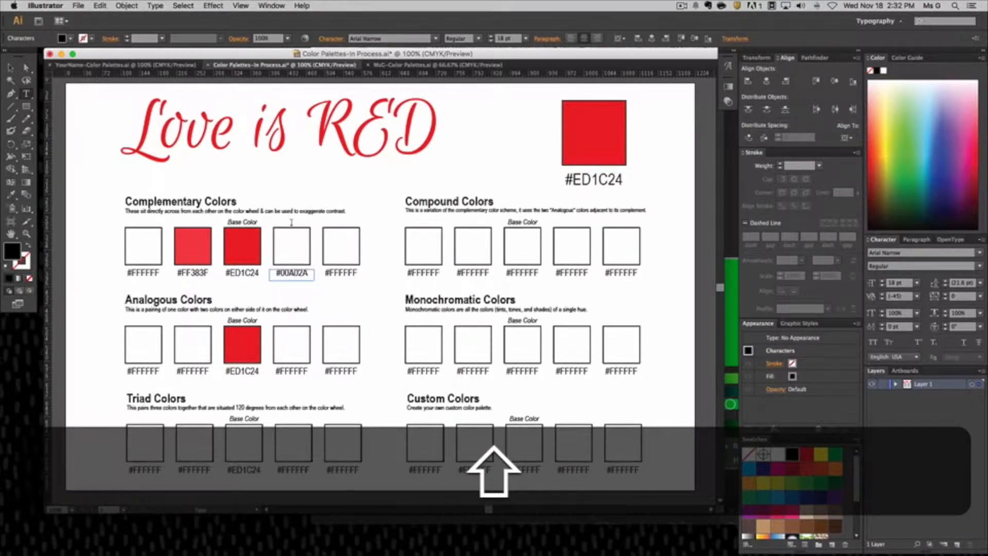
Fill the fourth Complementary Colors square with 00A02A and deselect it.
click(11, 68)
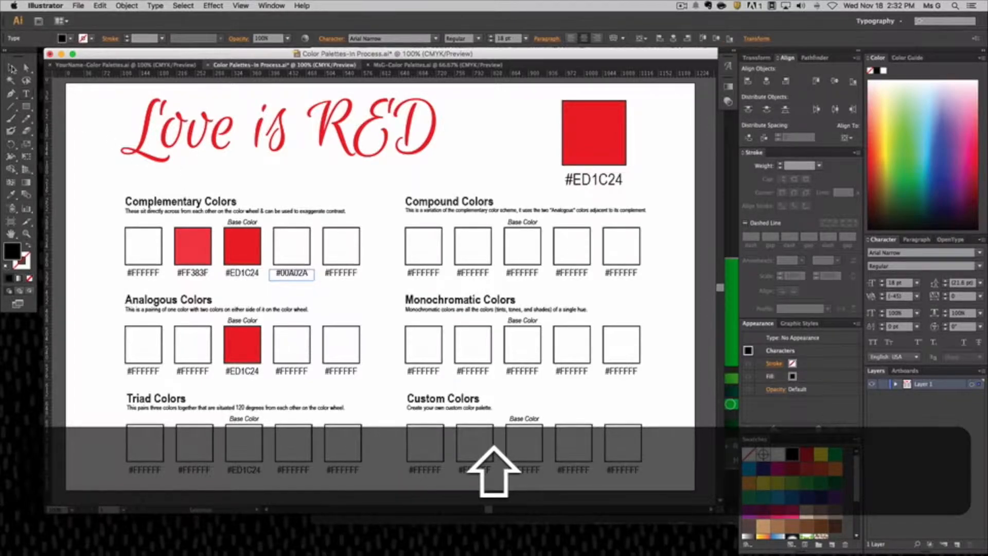
click(291, 248)
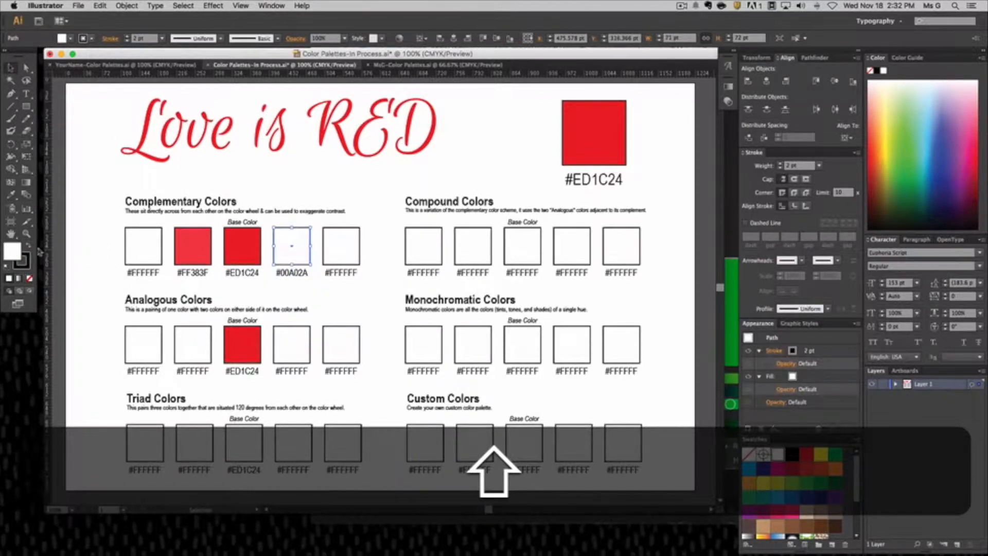
double_click(11, 253)
key(shift+super+v)
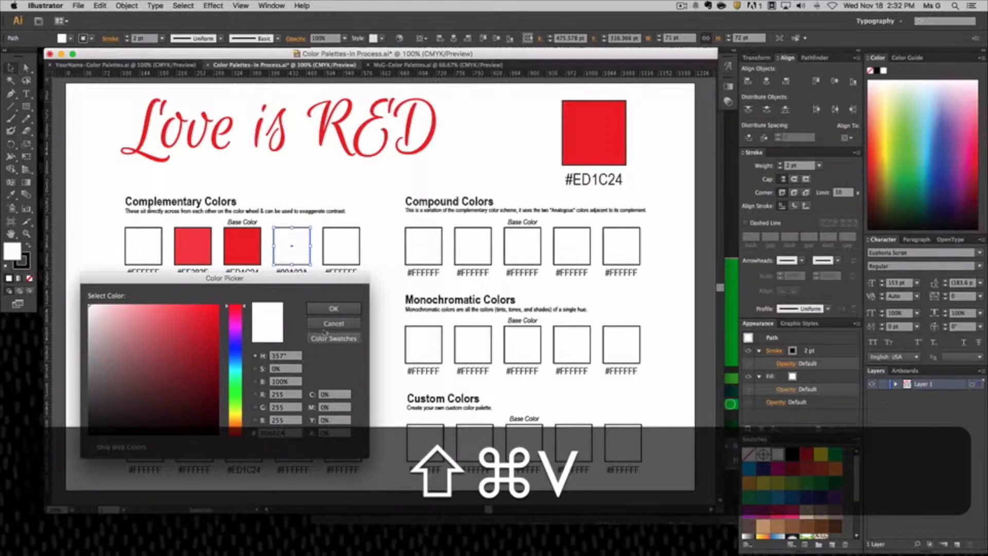
click(333, 309)
click(339, 306)
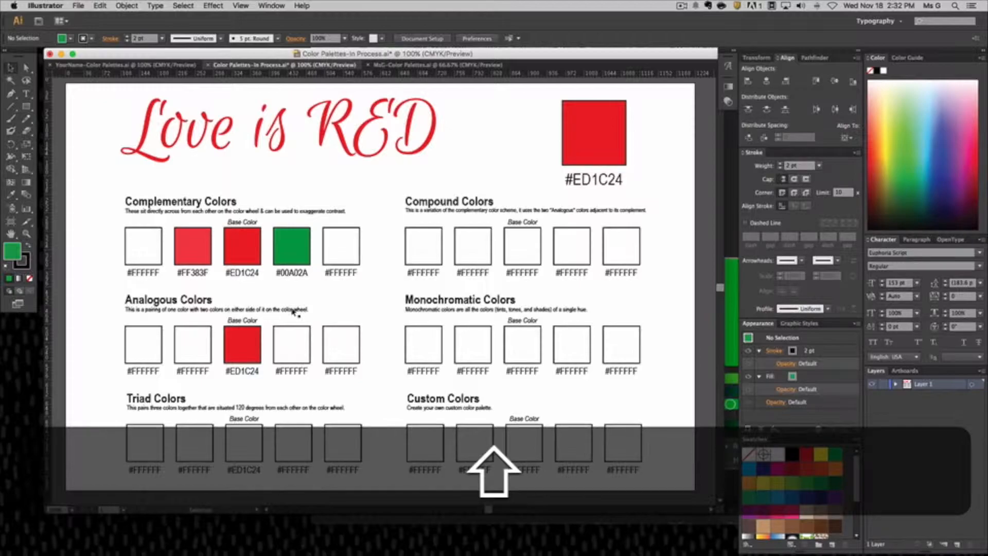
Switch back to Adobe Color and set the color rule to Analogous.
key(super+Tab)
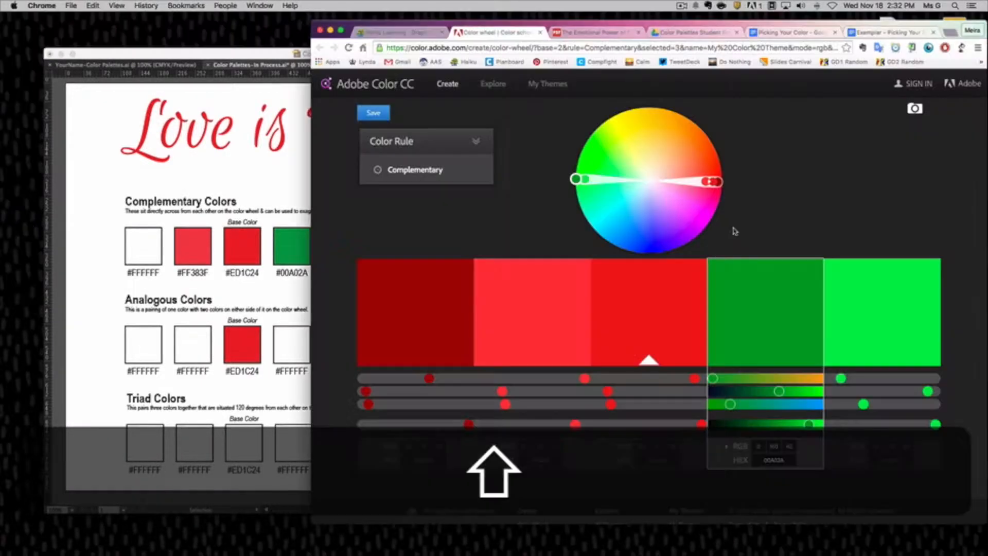
click(406, 169)
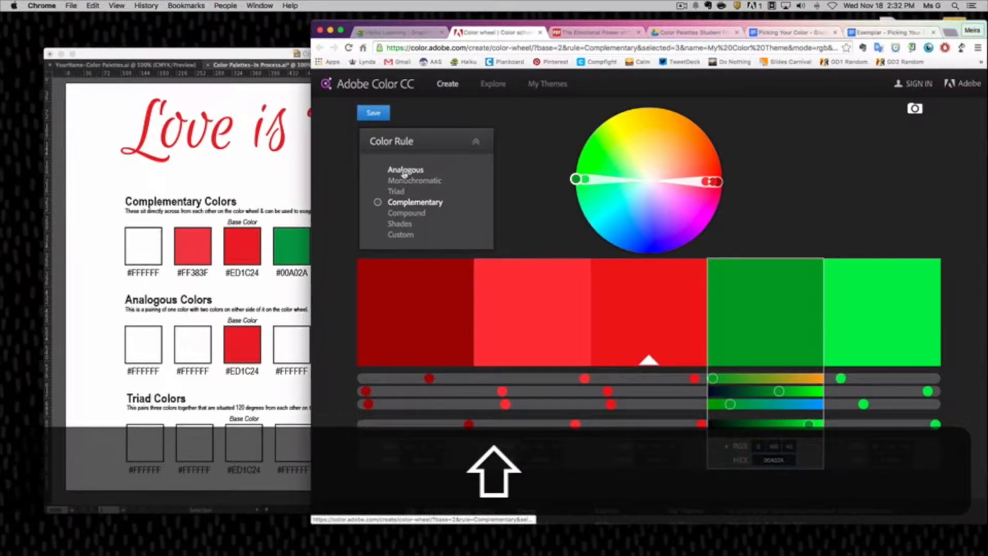
click(405, 171)
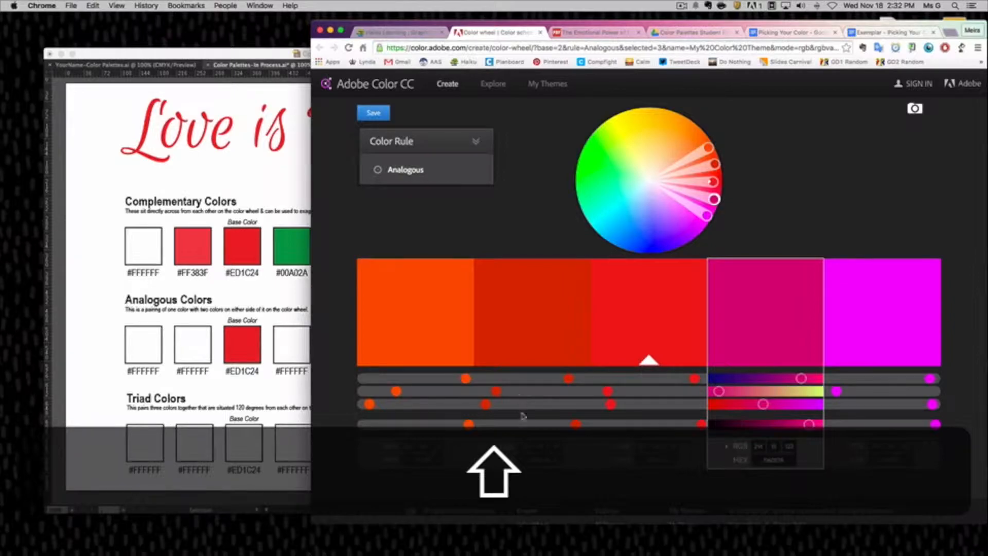
Set the color rule to Triad in Adobe Color and return to the Illustrator template's Triad Colors row.
click(540, 459)
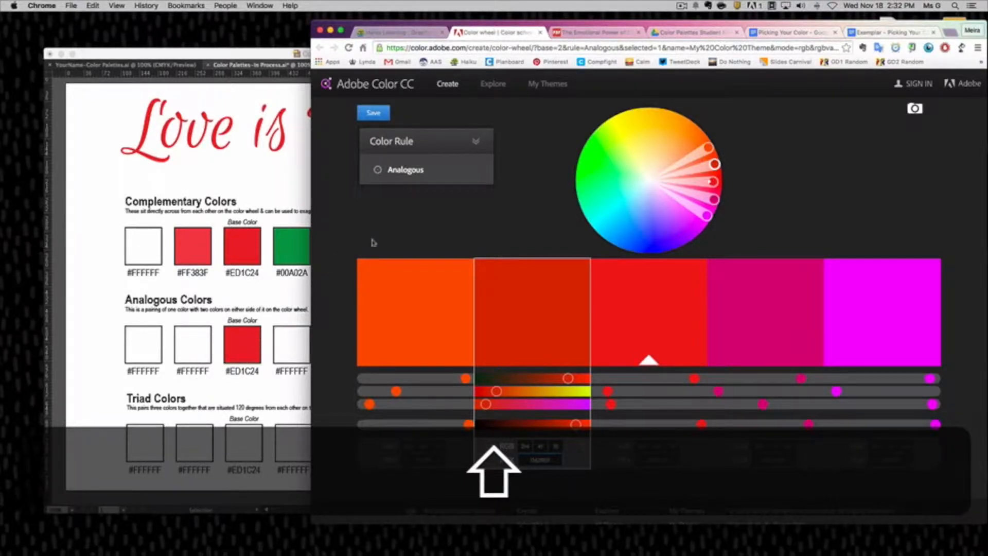
click(411, 171)
click(403, 192)
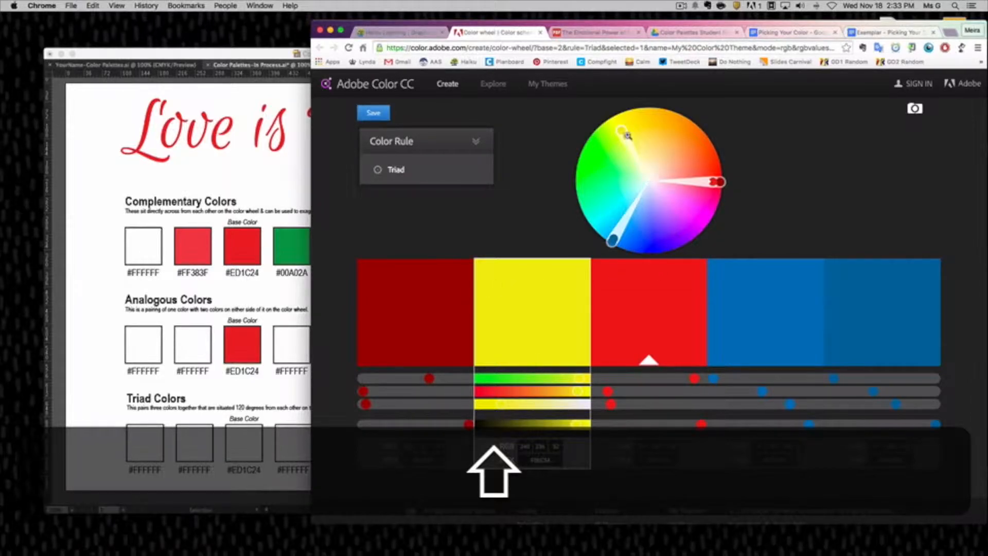
click(235, 452)
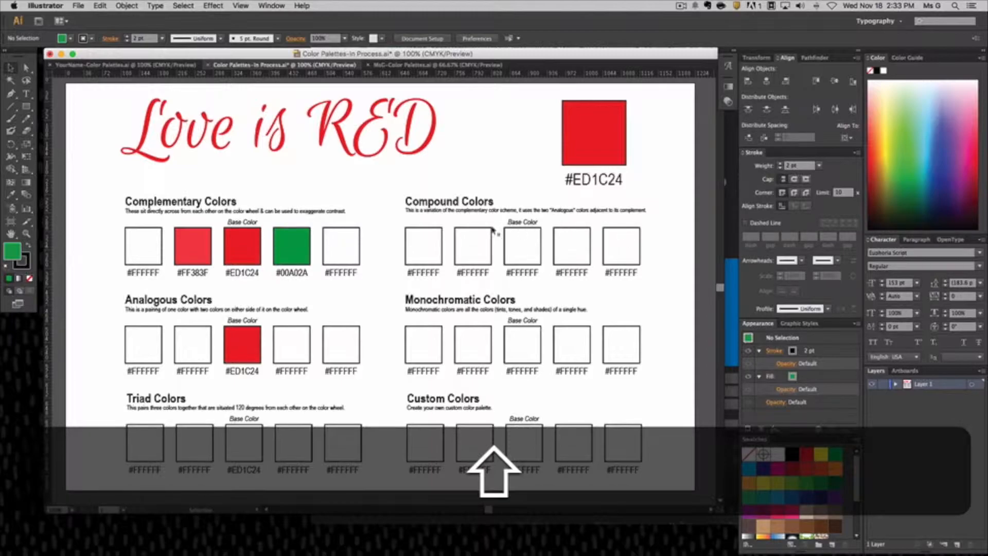
Switch to Adobe Color, set the color rule to Compound, and return to the palettes template in Illustrator.
click(729, 223)
mouse_move(435, 191)
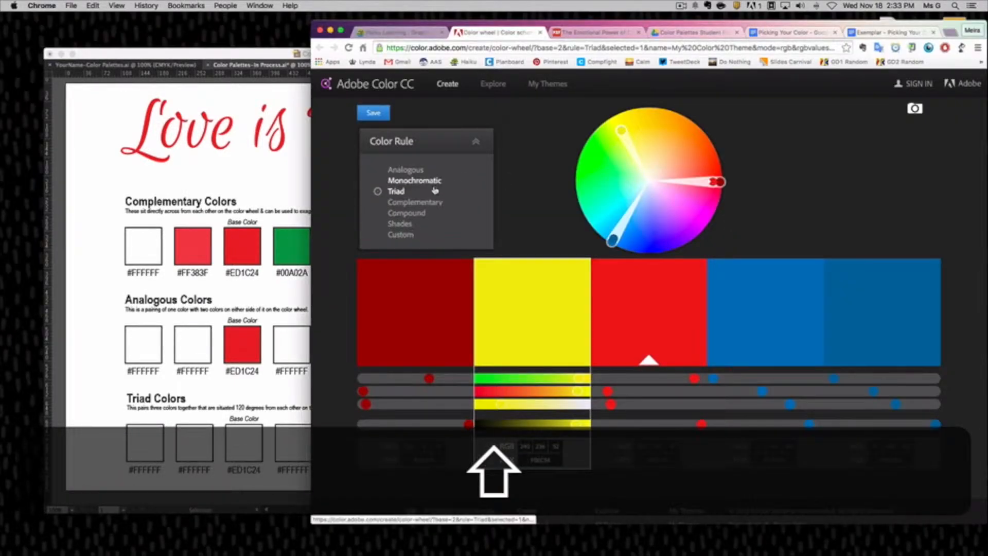
click(406, 213)
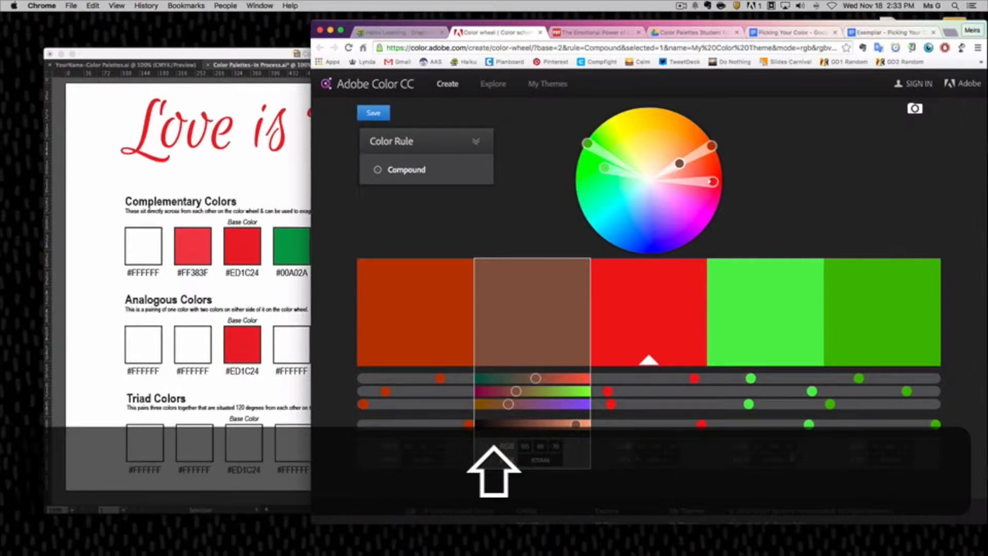
click(247, 193)
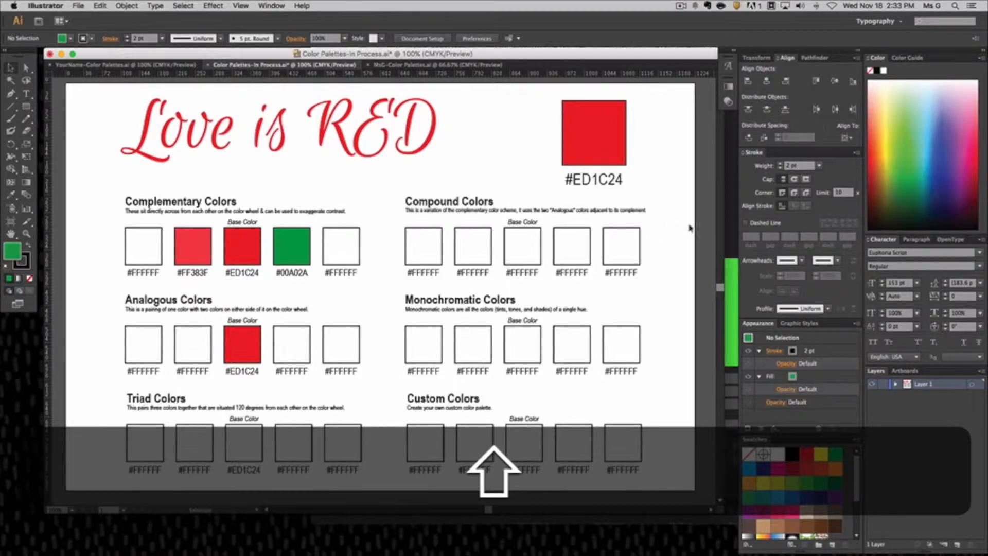
Set the color rule to Monochromatic in Adobe Color and compare the scheme with the Illustrator template.
click(727, 234)
click(419, 177)
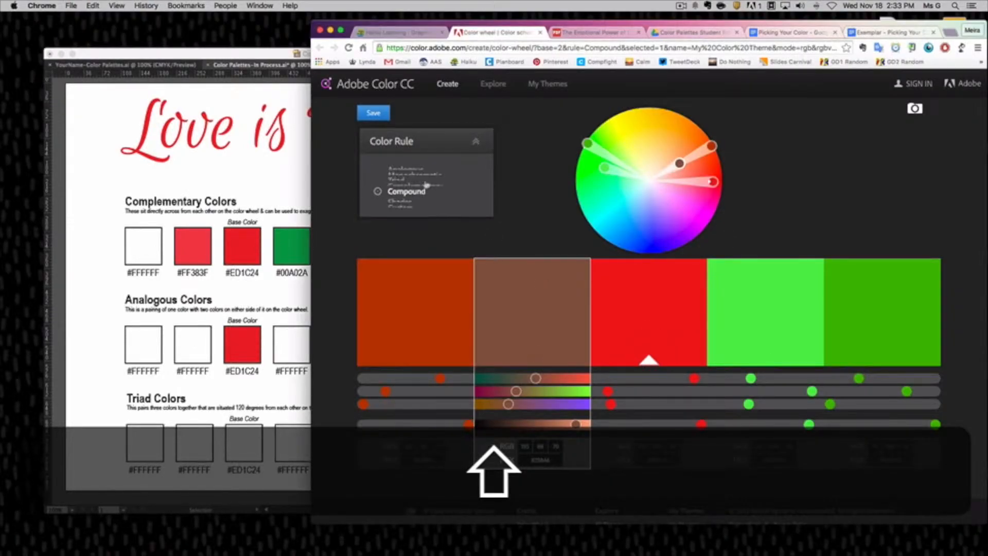
click(412, 181)
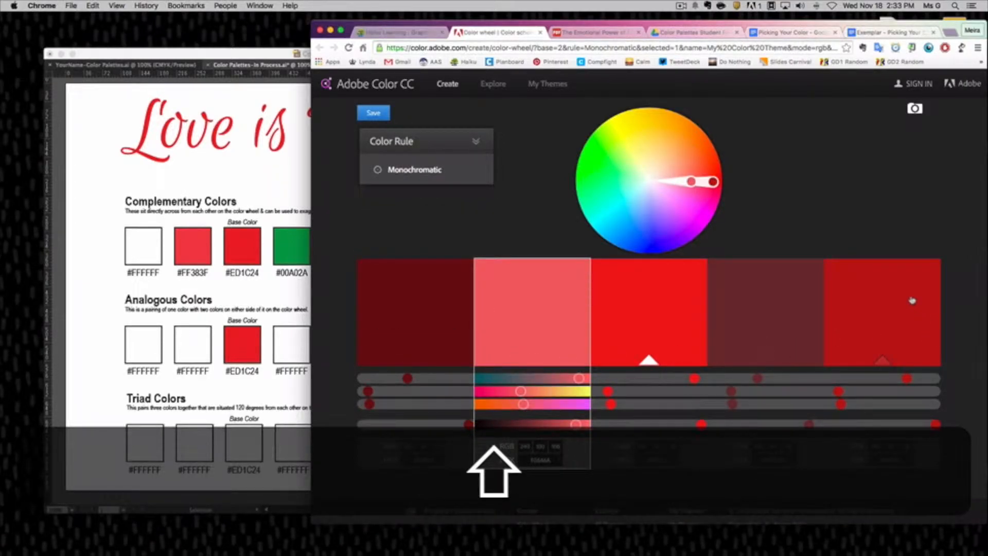
key(super+Tab)
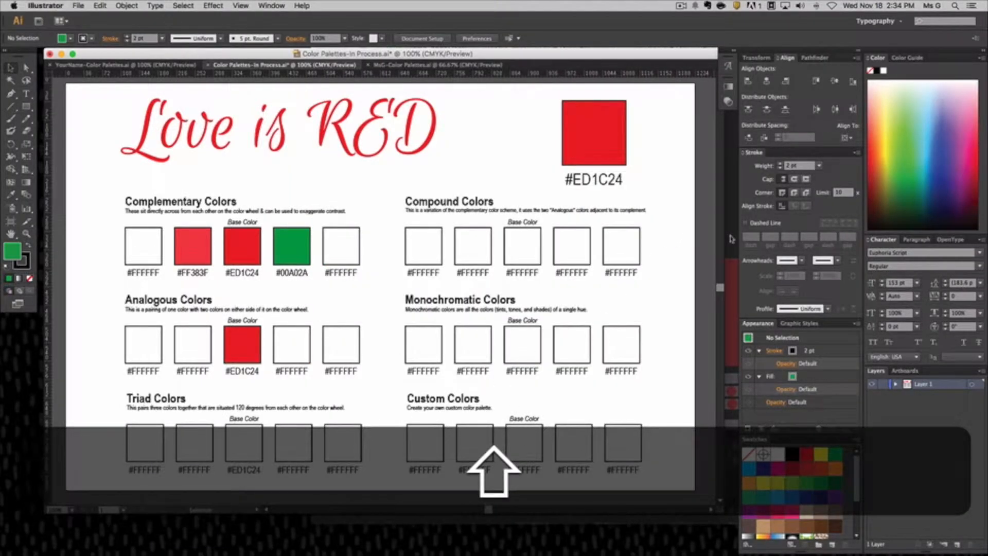
key(super+Tab)
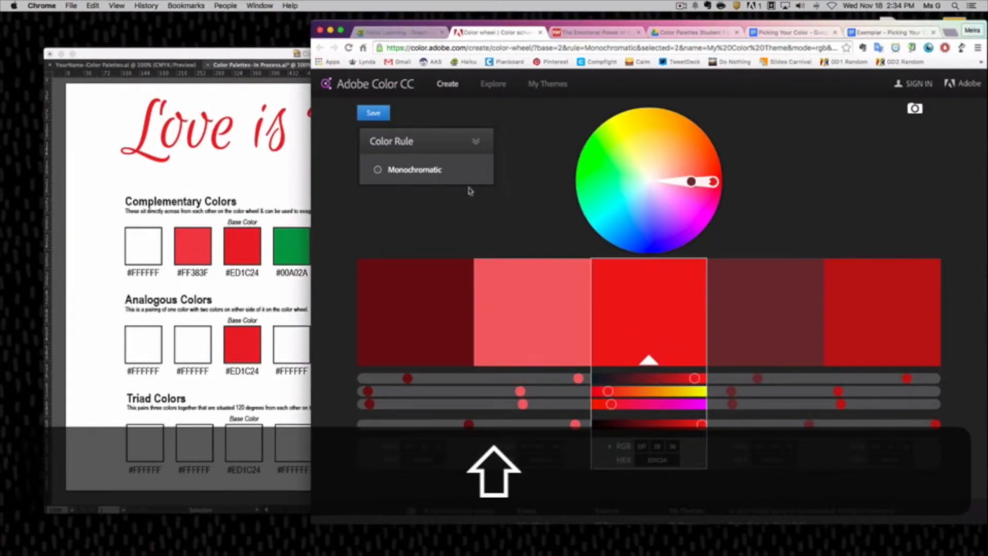
Preview the Complementary, Analogous, Custom and Compound color rules for the red base color.
click(419, 170)
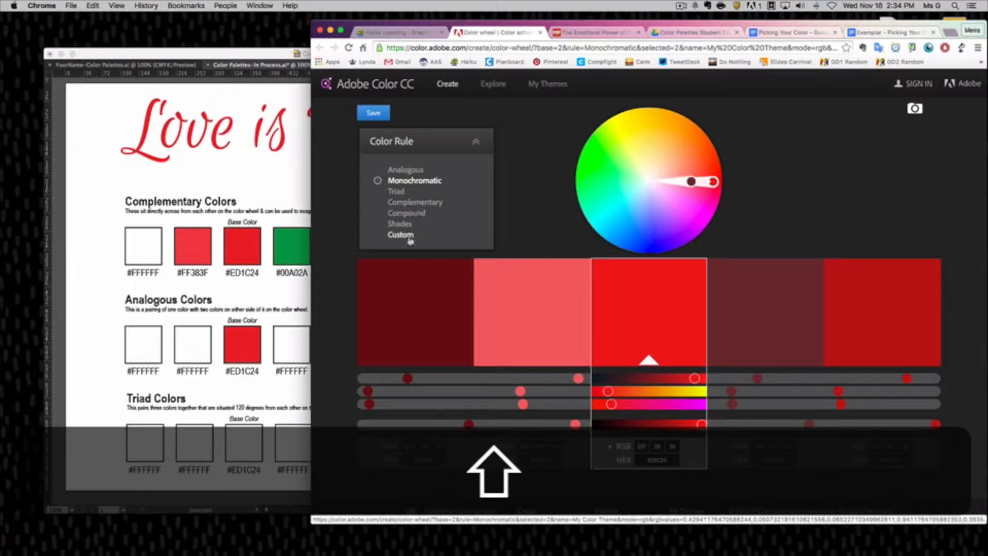
click(409, 202)
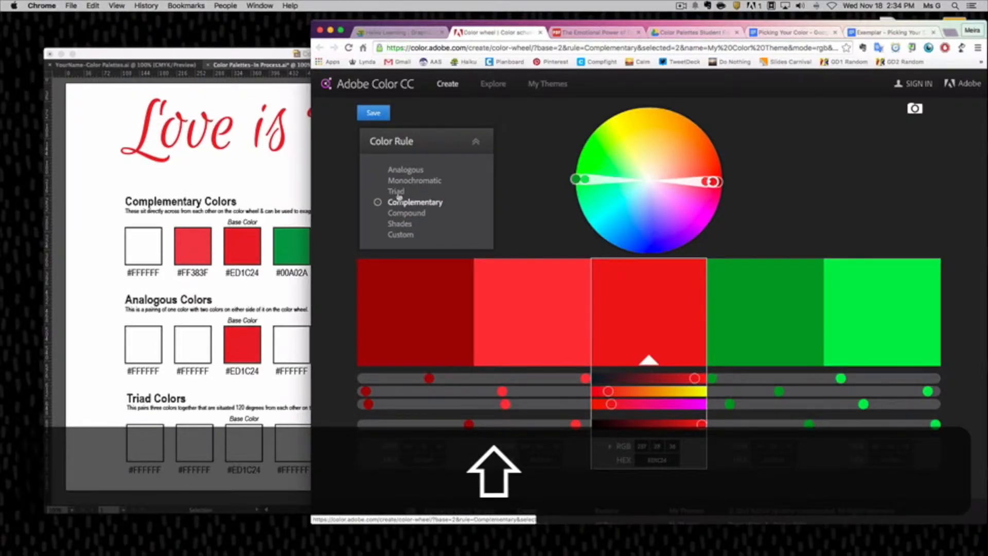
click(406, 170)
click(402, 235)
click(407, 171)
click(407, 213)
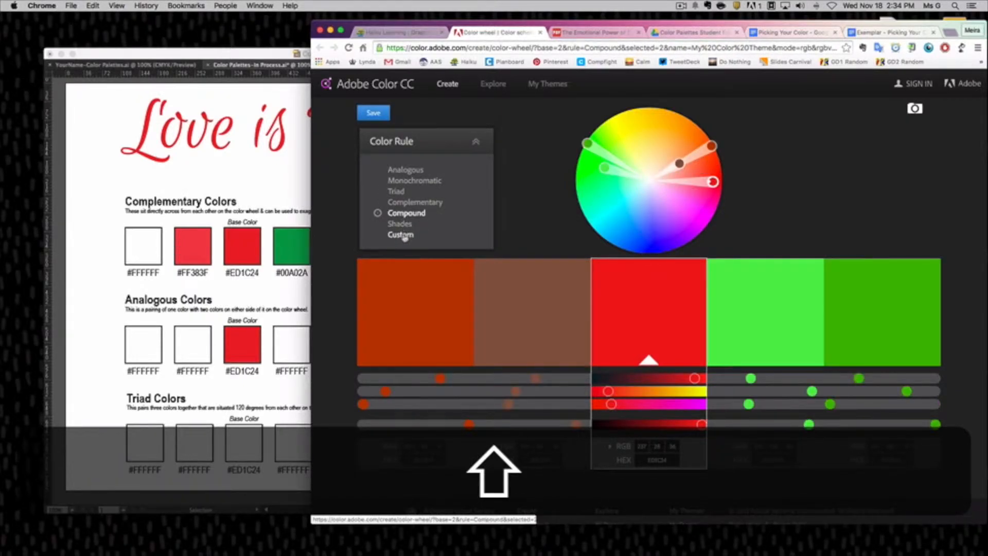
Apply the Triad rule as the starting palette, change the color rule to Custom, and check the template in Illustrator.
click(397, 193)
click(402, 235)
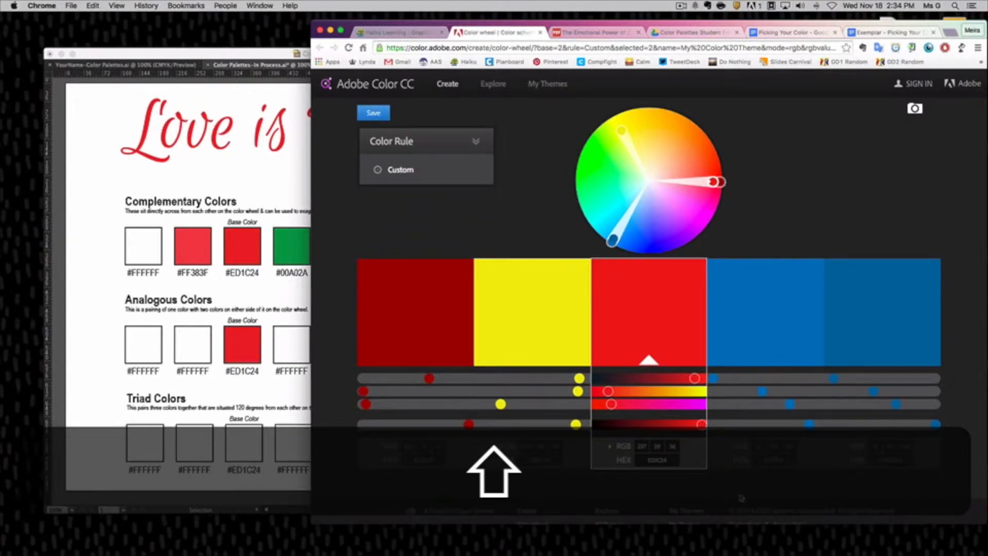
click(196, 289)
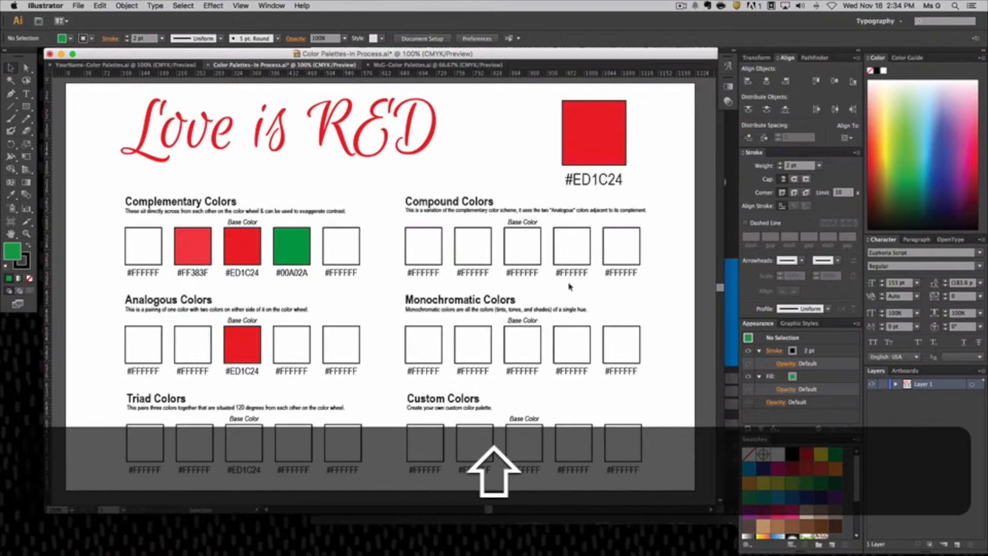
click(735, 242)
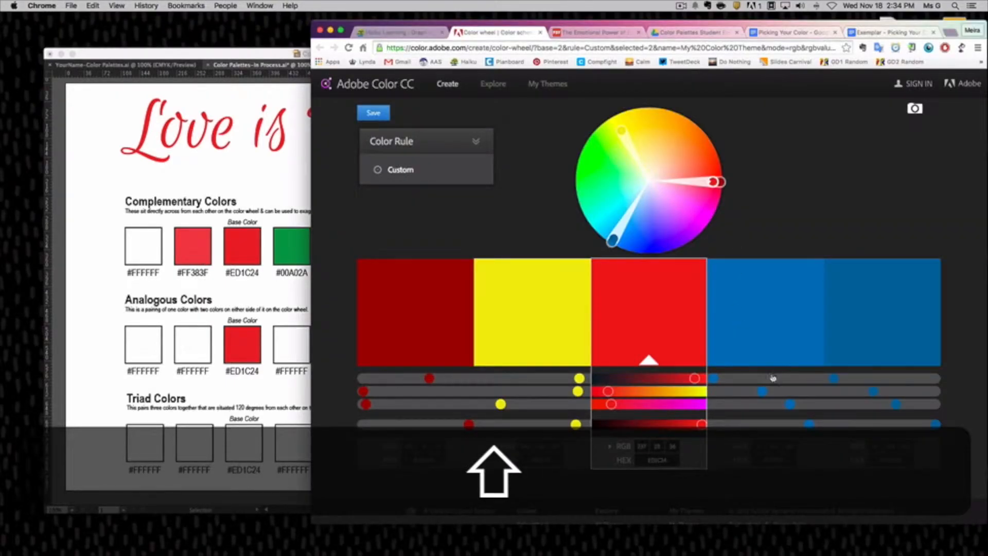
Change the custom scheme's fourth color to a muted green and the fifth to purple on the color wheel.
click(744, 289)
drag(613, 239, 612, 176)
click(838, 302)
drag(614, 238, 720, 230)
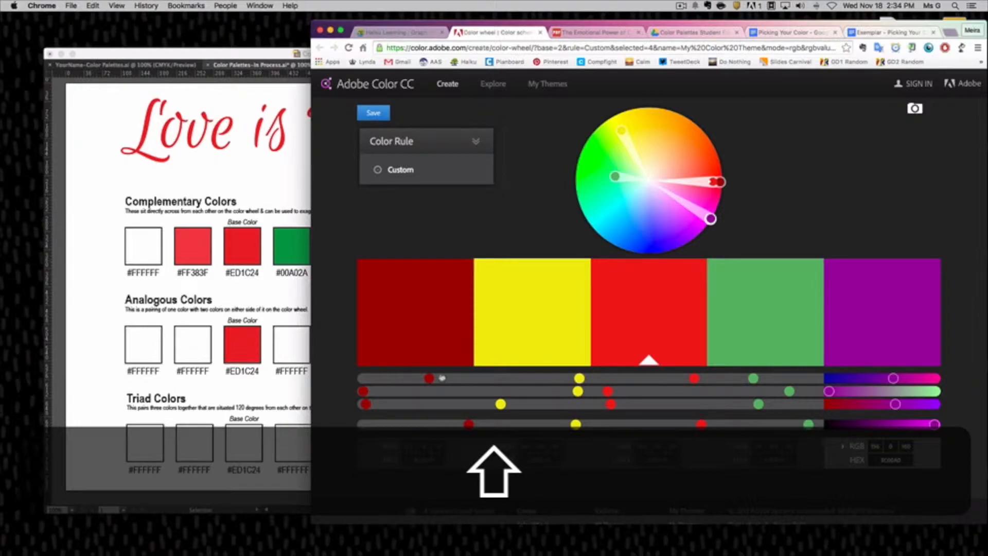
Switch to Illustrator, show the finished MsG-Color Palettes.ai document, and clear its selection.
click(267, 174)
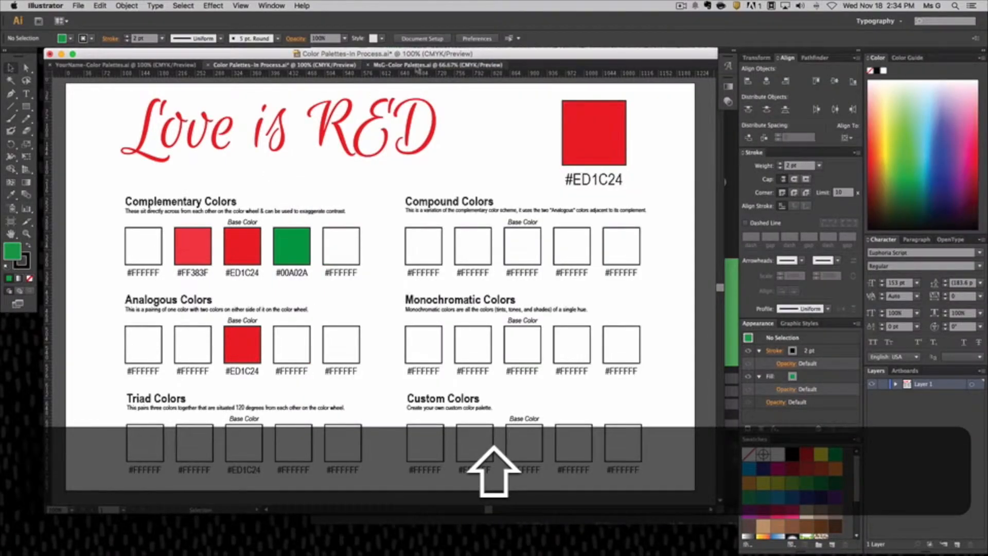
click(417, 65)
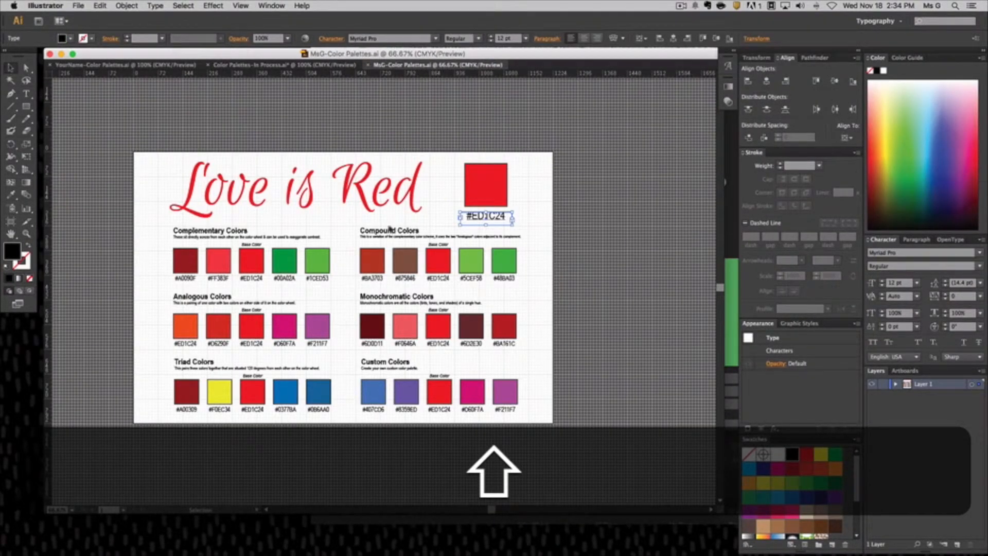
click(100, 96)
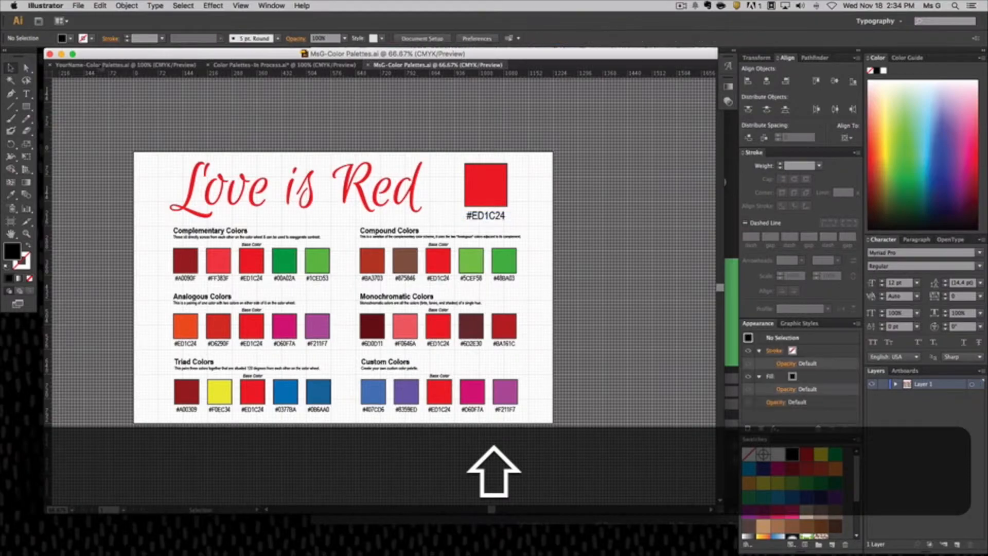
Set up an export of the finished palettes document in JPEG format and cancel it.
click(78, 5)
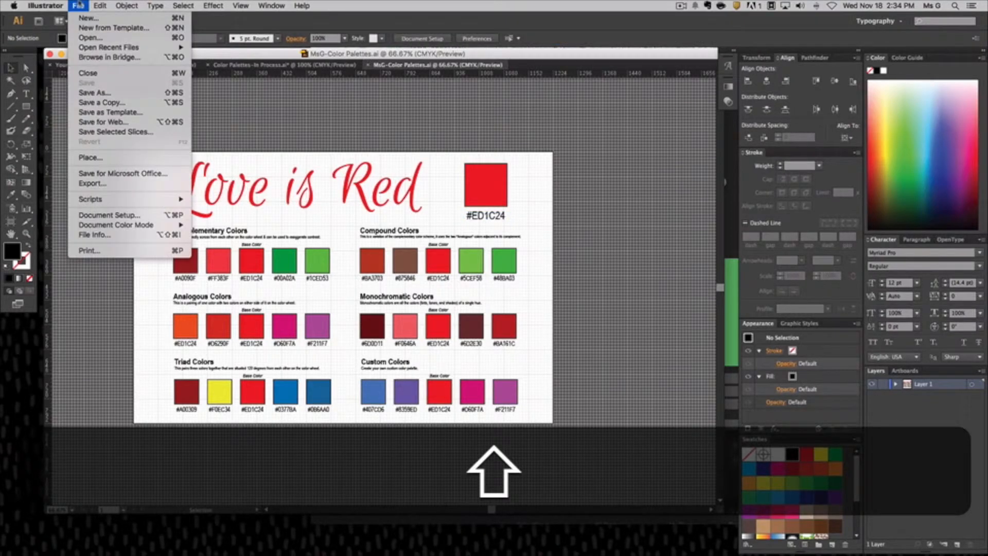
click(122, 186)
click(479, 392)
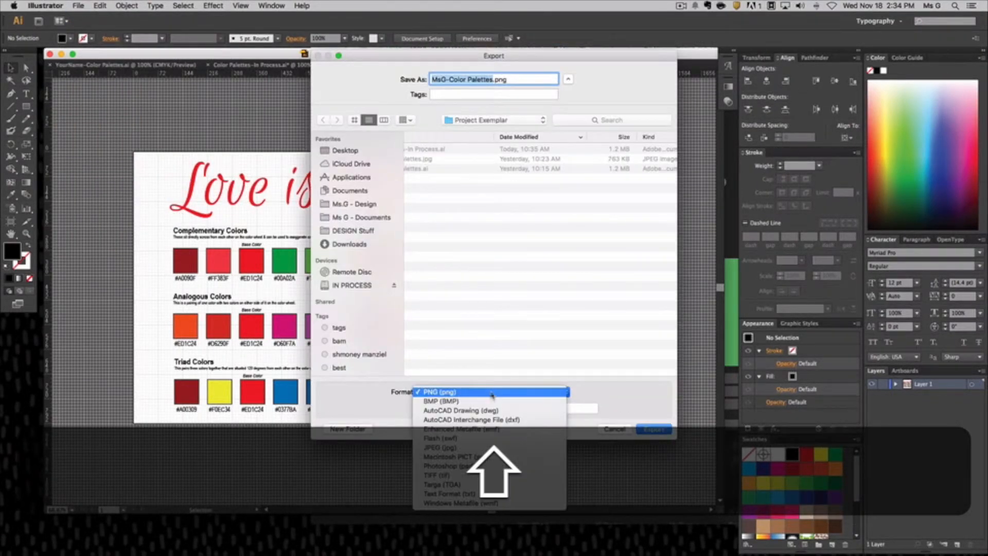
click(474, 447)
click(432, 412)
click(627, 429)
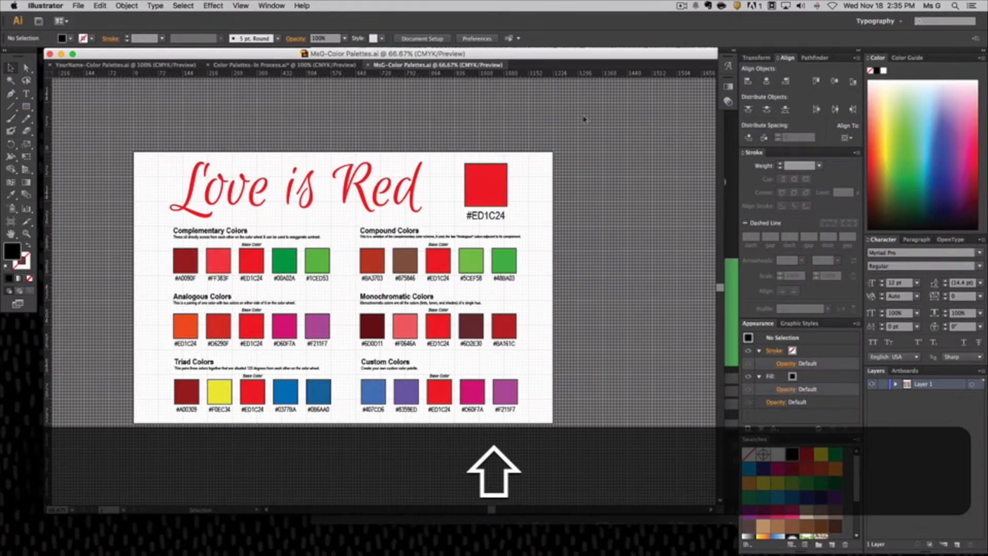
Show the blank YourName-Color Palettes.ai template, clear its selection, and switch back to Adobe Color.
click(137, 65)
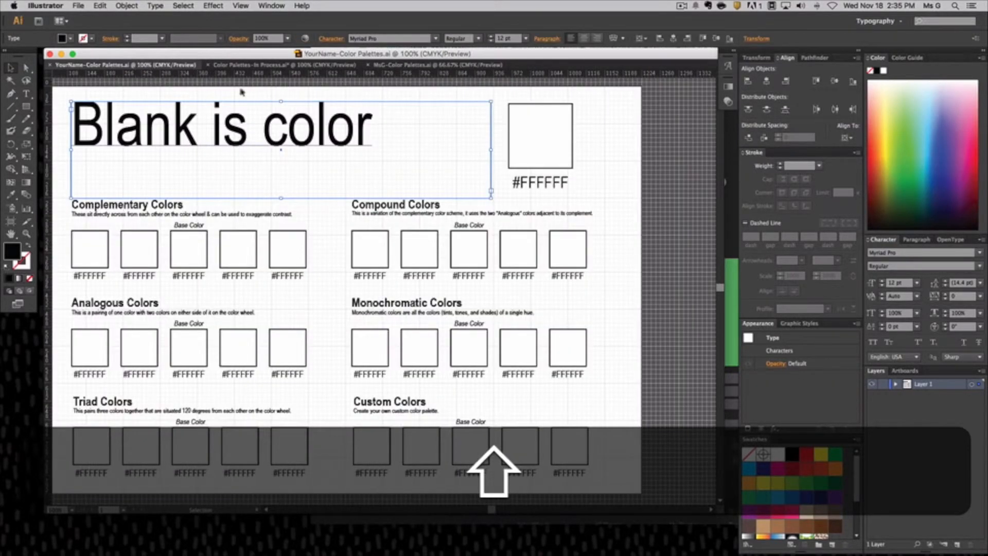
click(666, 258)
click(728, 235)
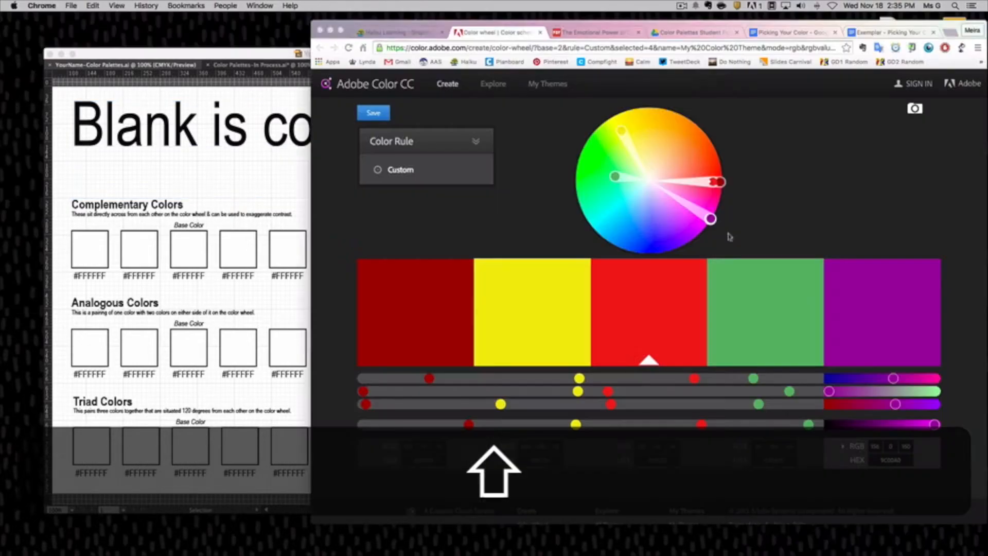